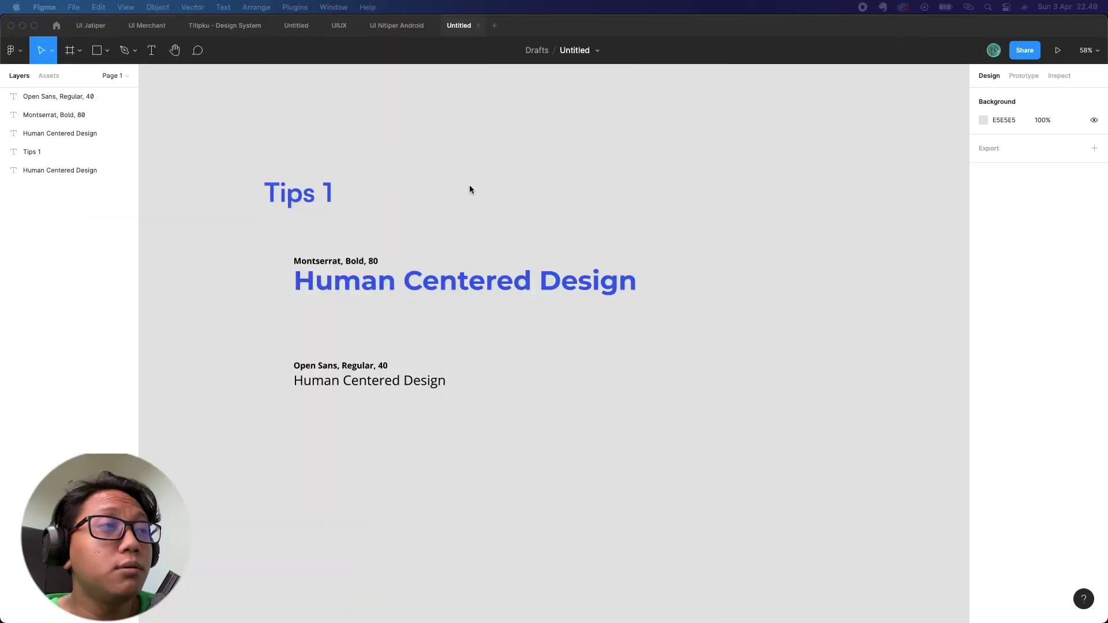
Step: Pan and scroll the canvas to bring the Tips 1 heading and sample text into view
left_click_drag(515, 349, 530, 312)
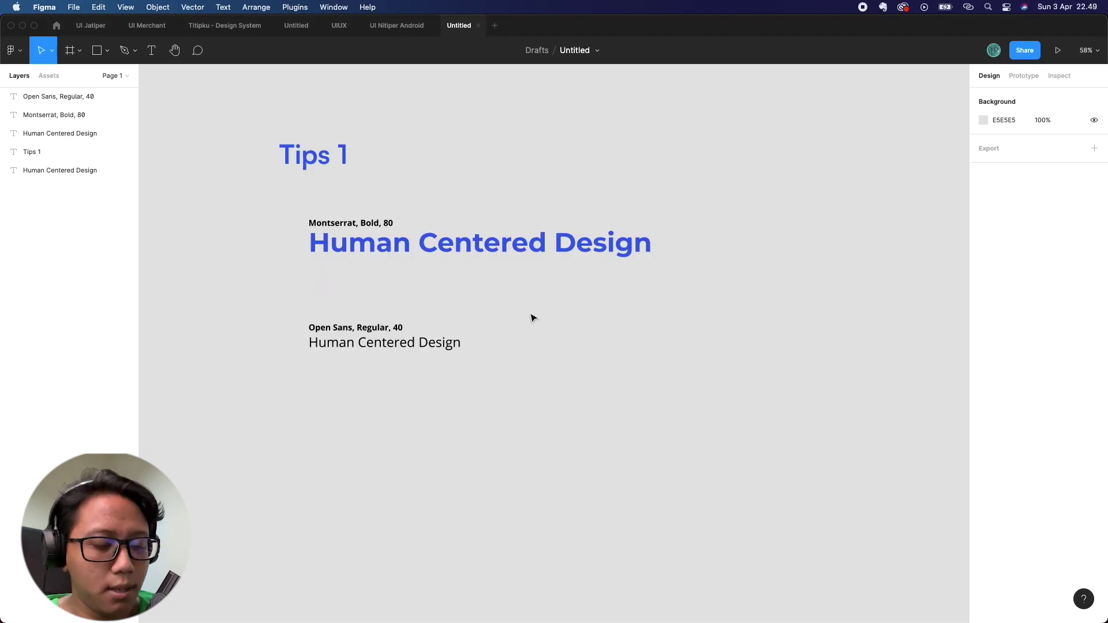
left_click_drag(444, 188, 444, 191)
scroll(419, 302, "up", 1)
scroll(419, 302, "up", 5, "ctrl")
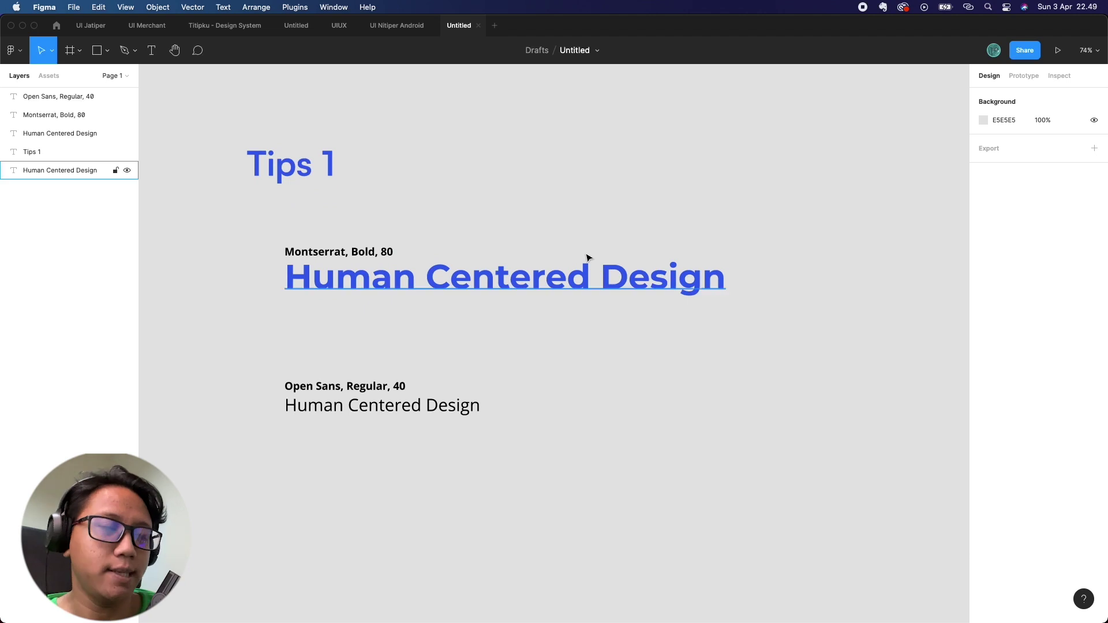
left_click(548, 277)
left_click(616, 312)
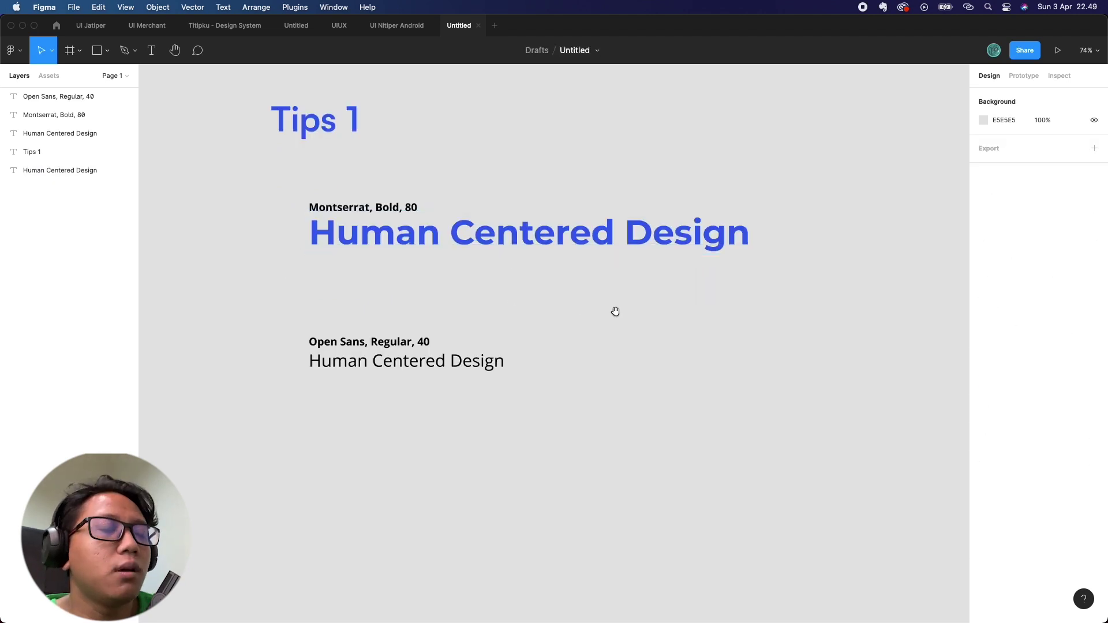
scroll(583, 307, "down", 2)
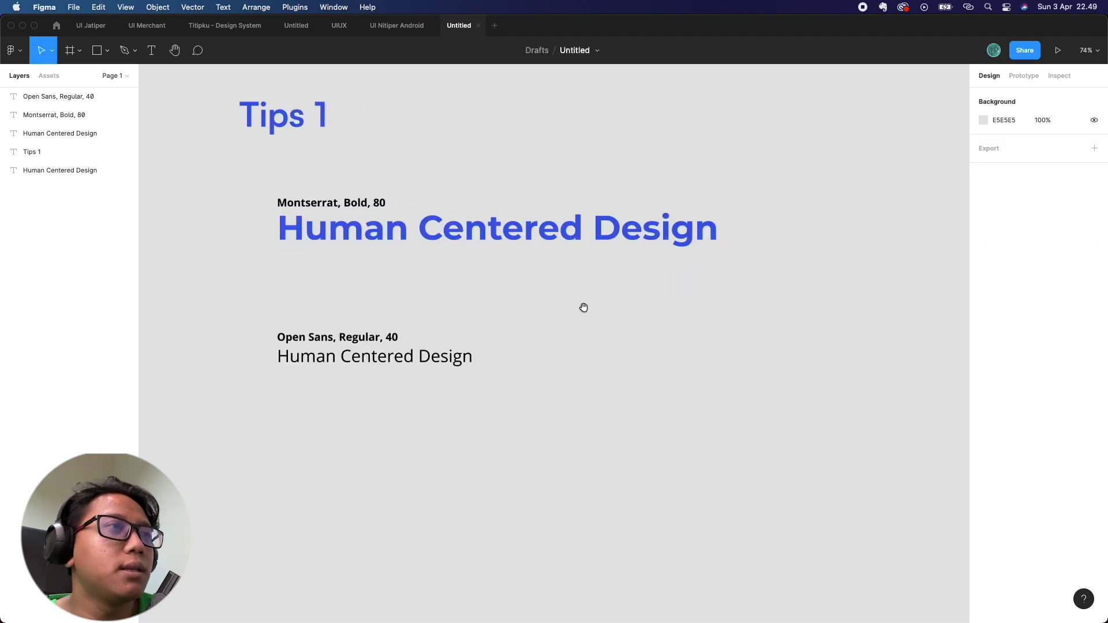
Step: Compare the blue Montserrat Bold 80 heading with the black Open Sans text, selecting the heading as style source
left_click(458, 243)
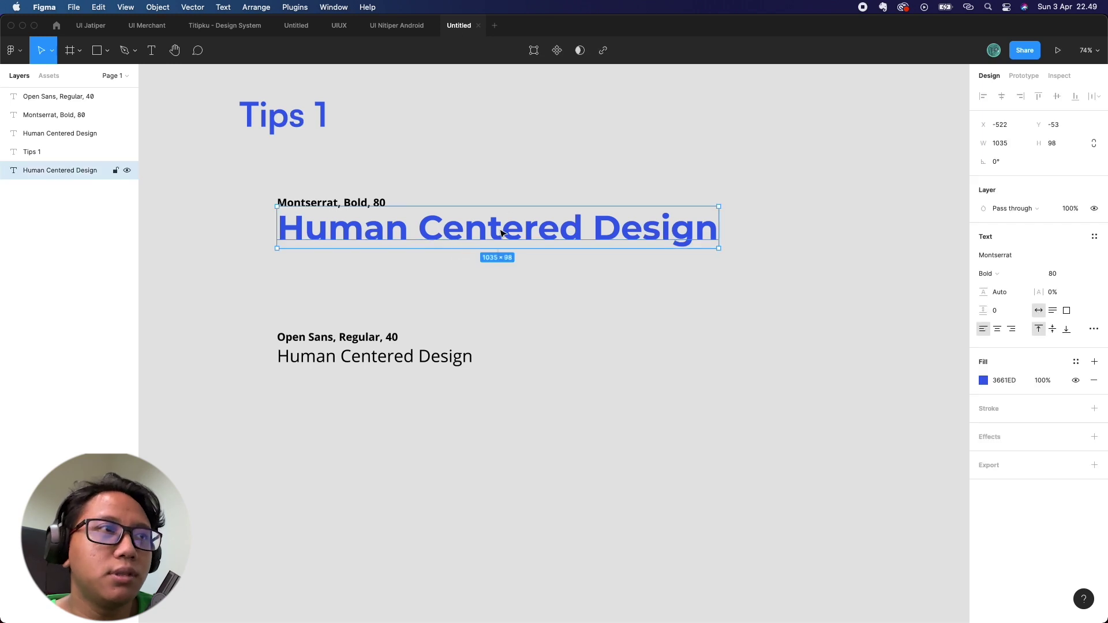
left_click(606, 282)
left_click(375, 208)
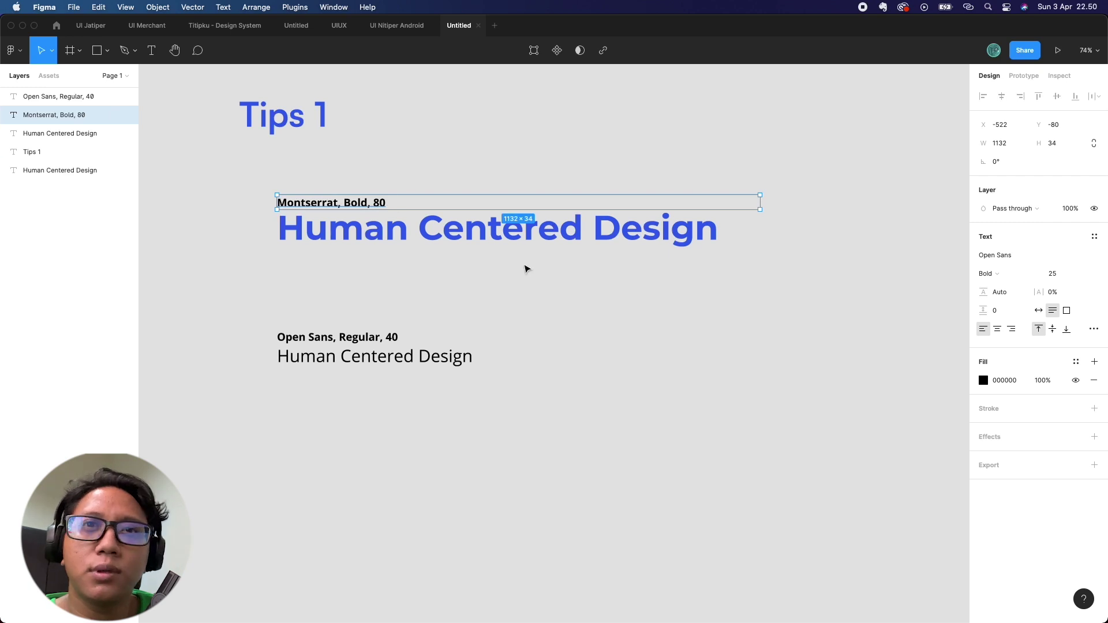
left_click(648, 231)
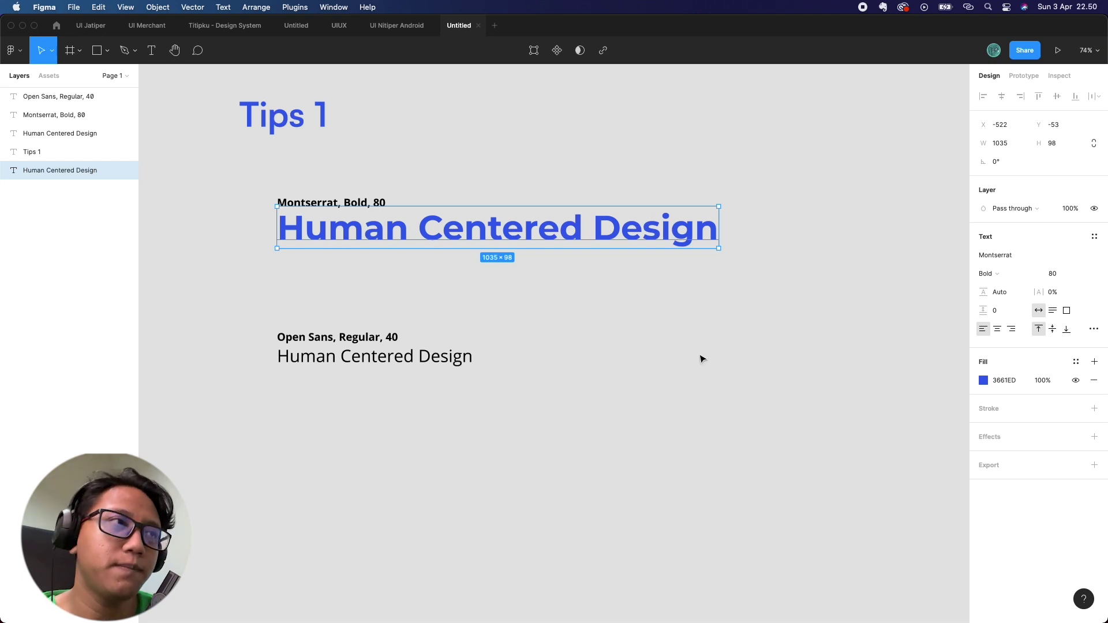
left_click(349, 292)
left_click(452, 229)
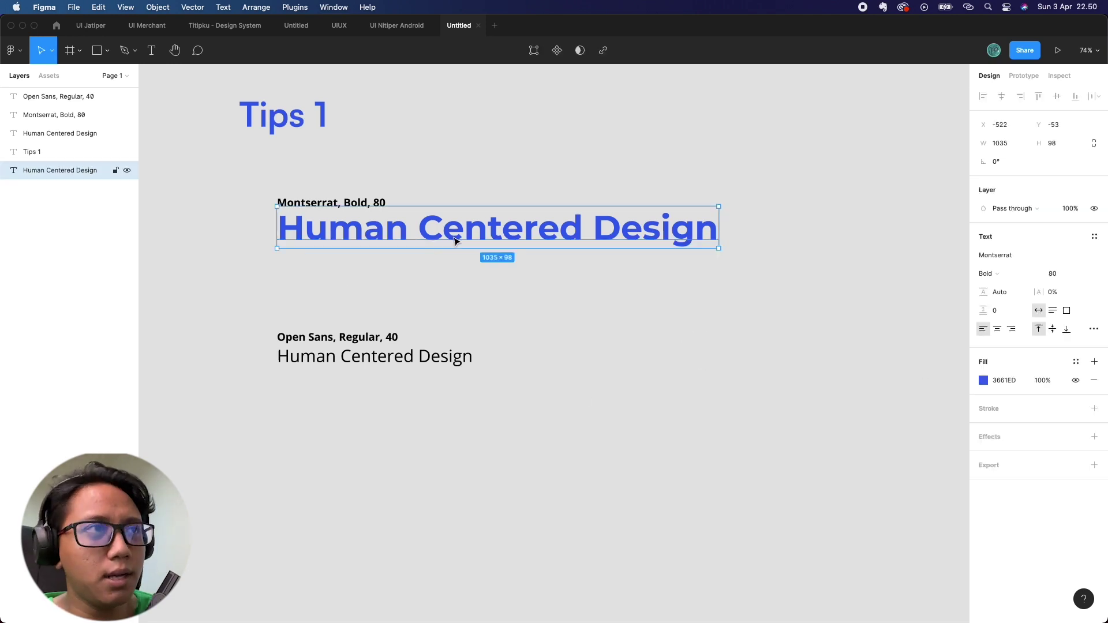
left_click(398, 358)
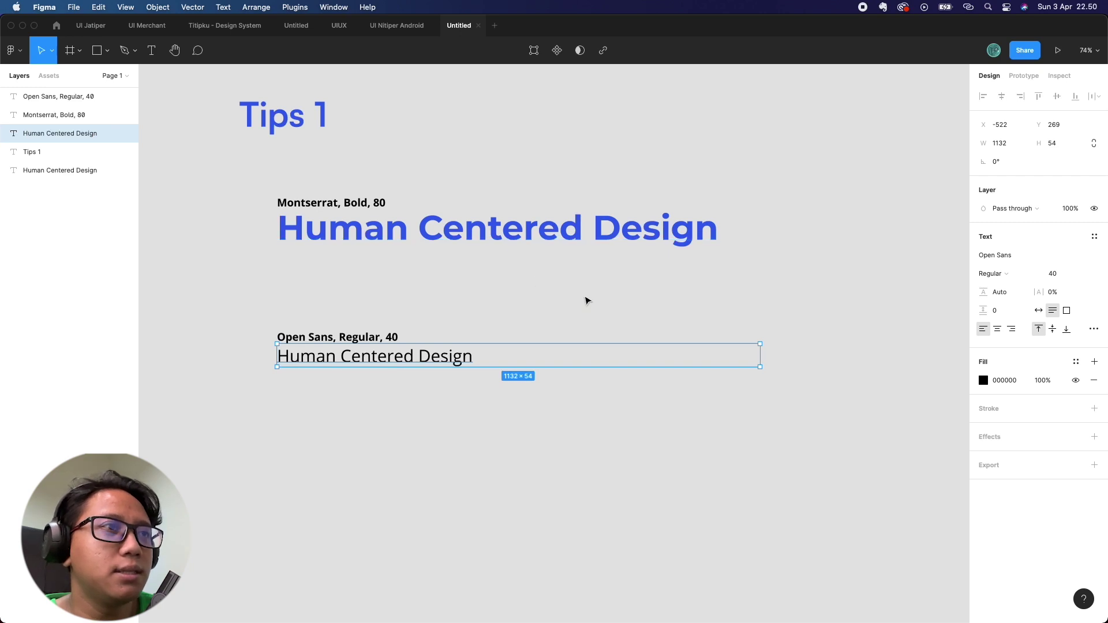
left_click(518, 237)
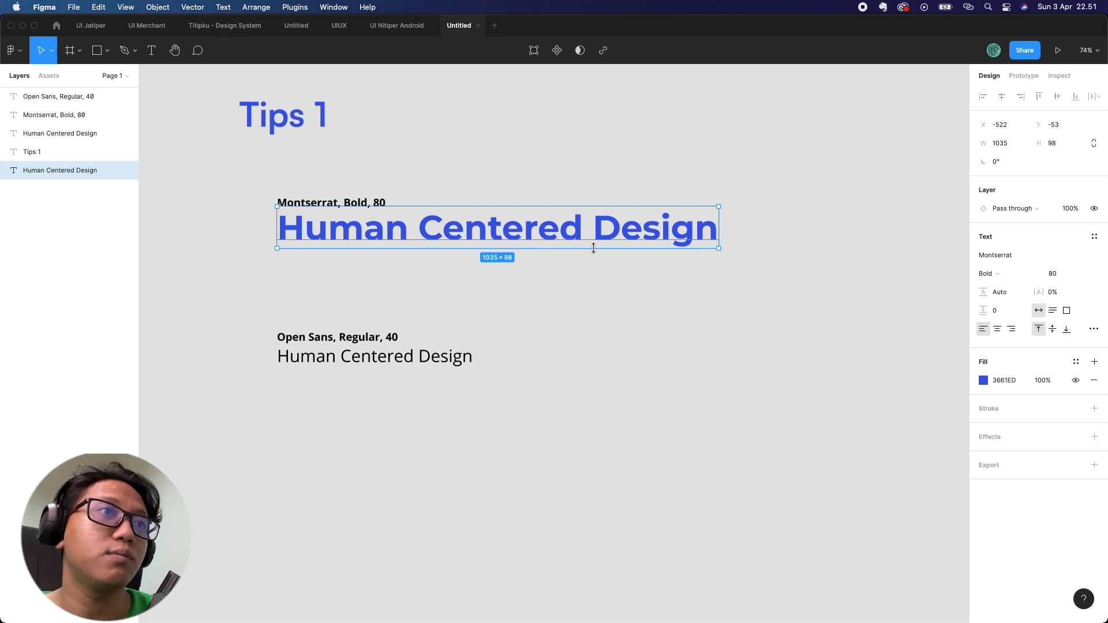
Step: Paste the heading's Montserrat Bold 80, 3661ED properties onto the black Open Sans text
left_click(466, 365)
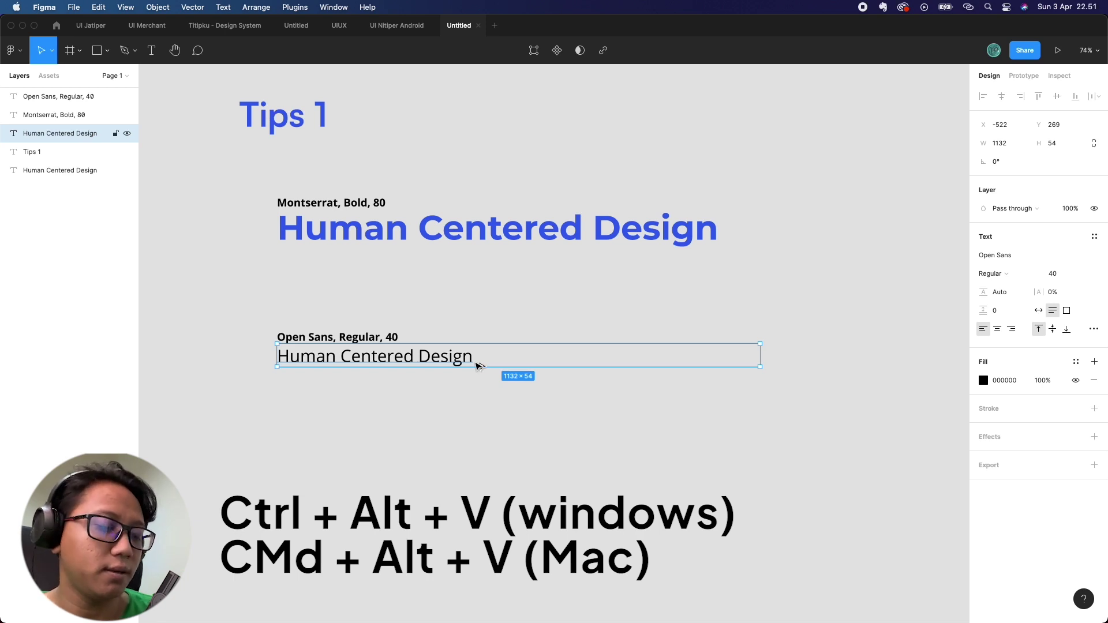
key("super+alt+v")
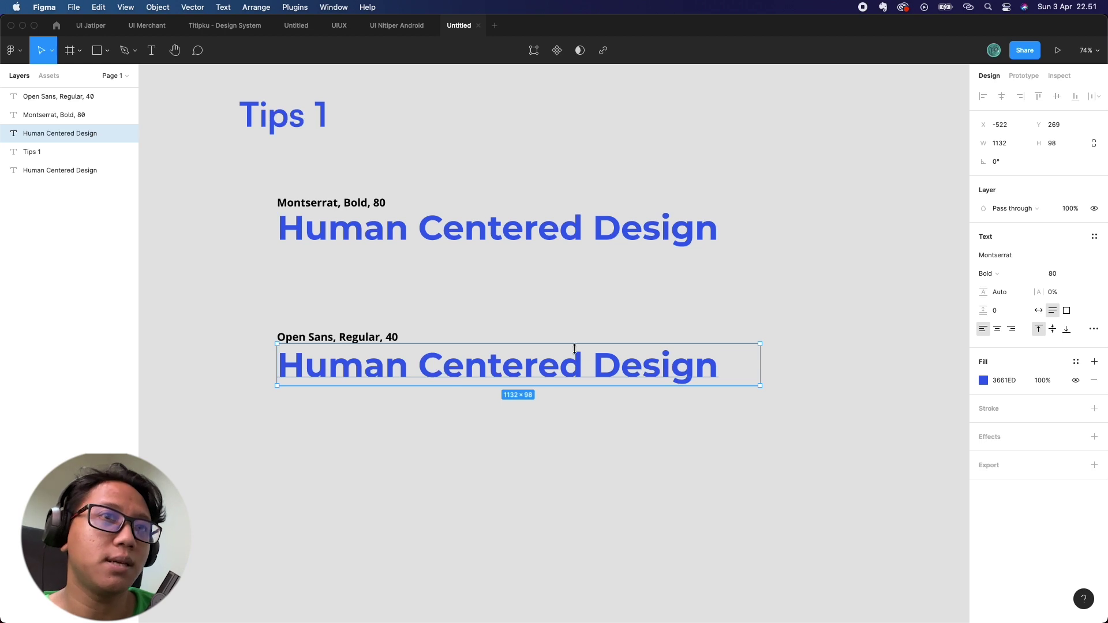
left_click(799, 419)
left_click(680, 369)
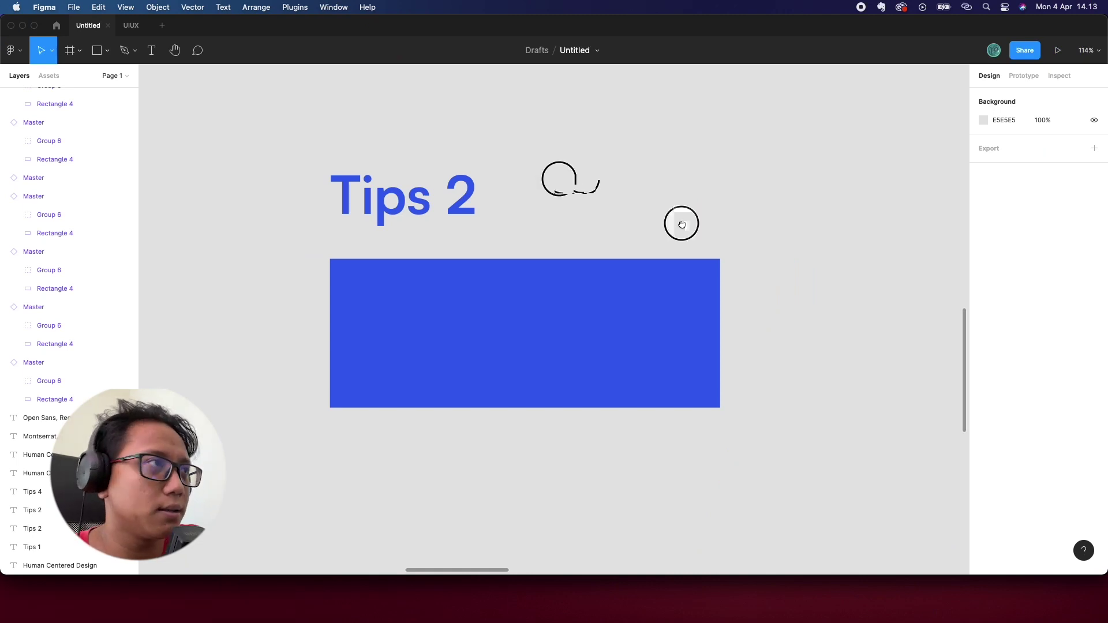
scroll(470, 279, "down", 2)
scroll(470, 279, "right", 2)
left_click(525, 280)
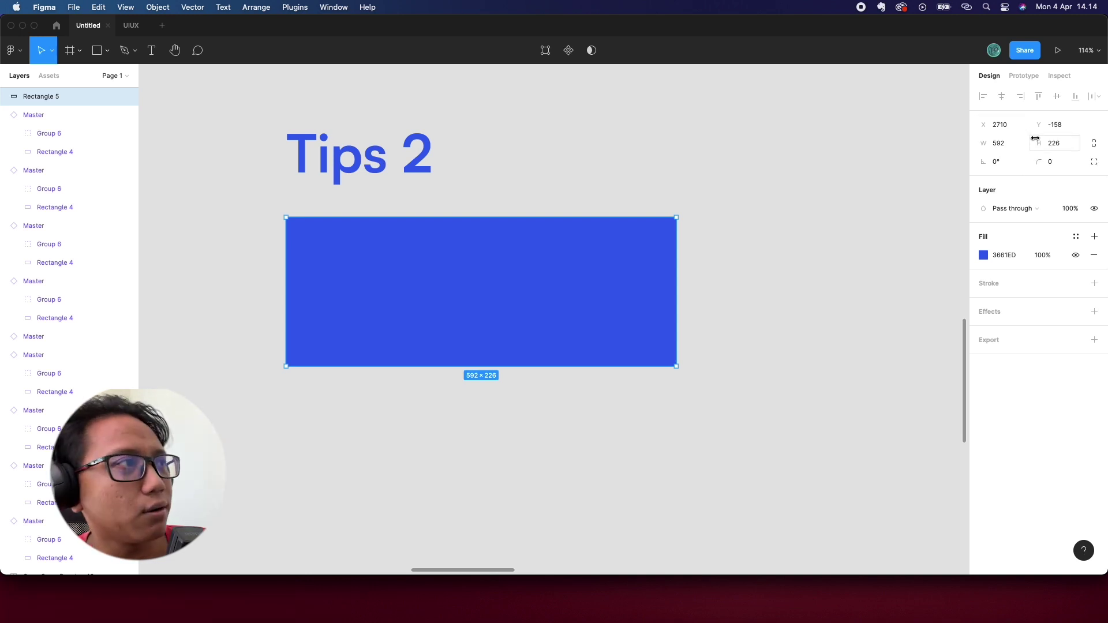
left_click(800, 235)
left_click_drag(786, 283, 765, 240)
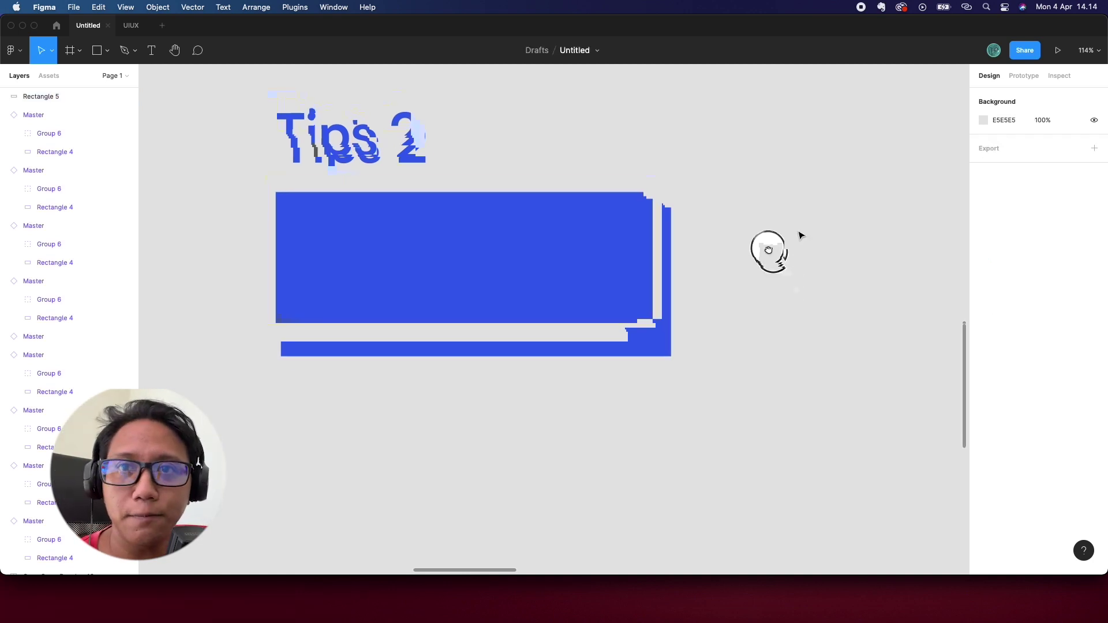
left_click(456, 205)
mouse_move(491, 310)
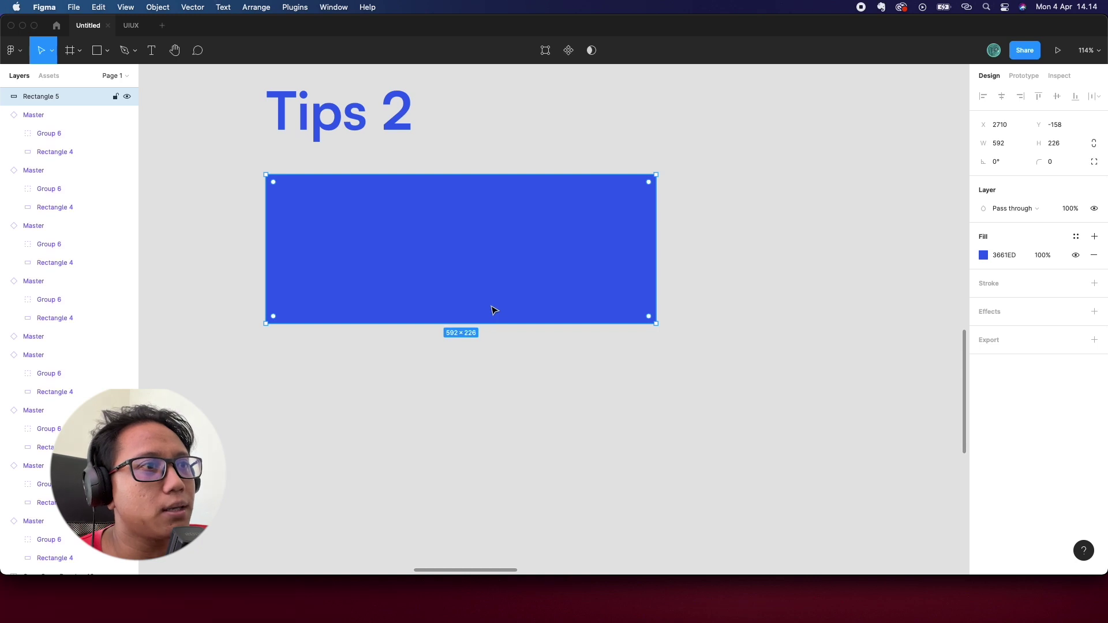
left_click(750, 260)
left_click(582, 264)
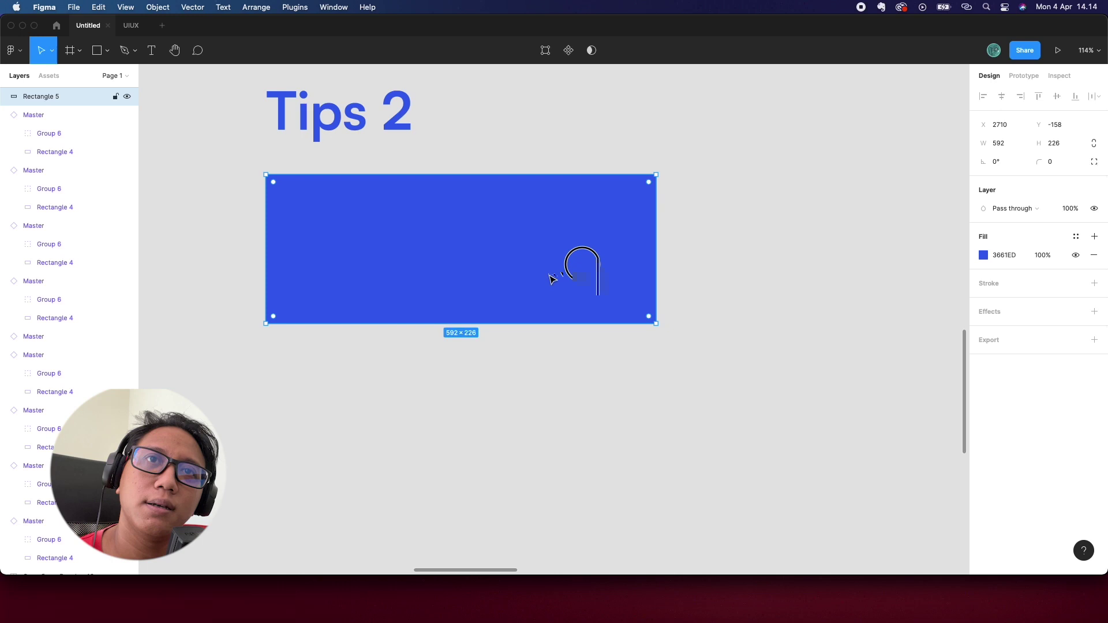
left_click(1063, 149)
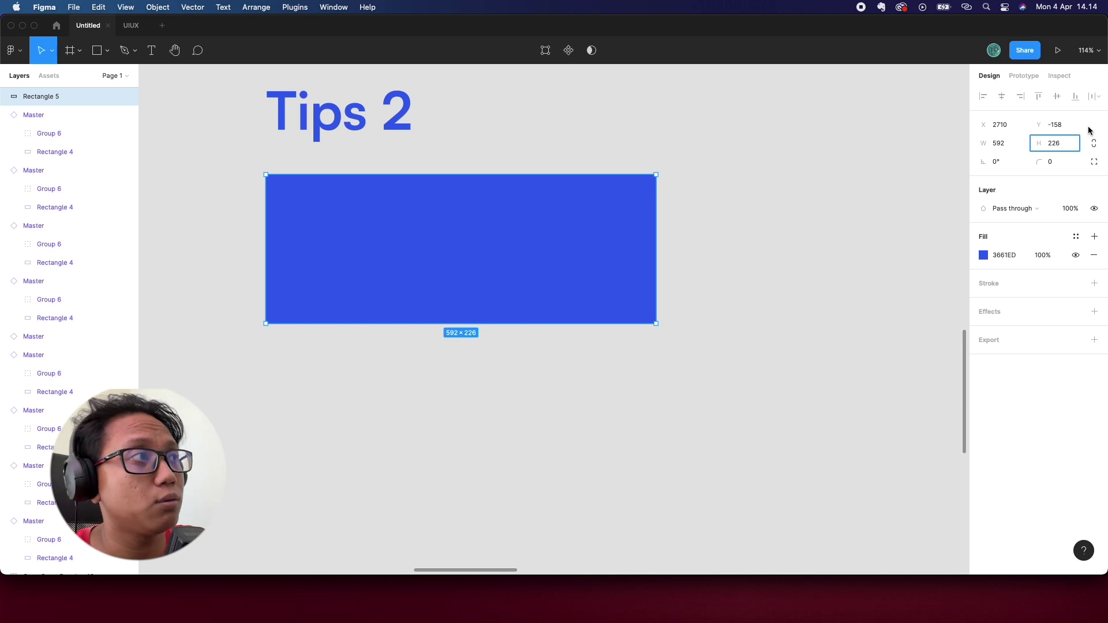
Step: Halve the Tips 2 rectangle's height from 226 to 113, making it 592 × 113
left_click(1058, 142)
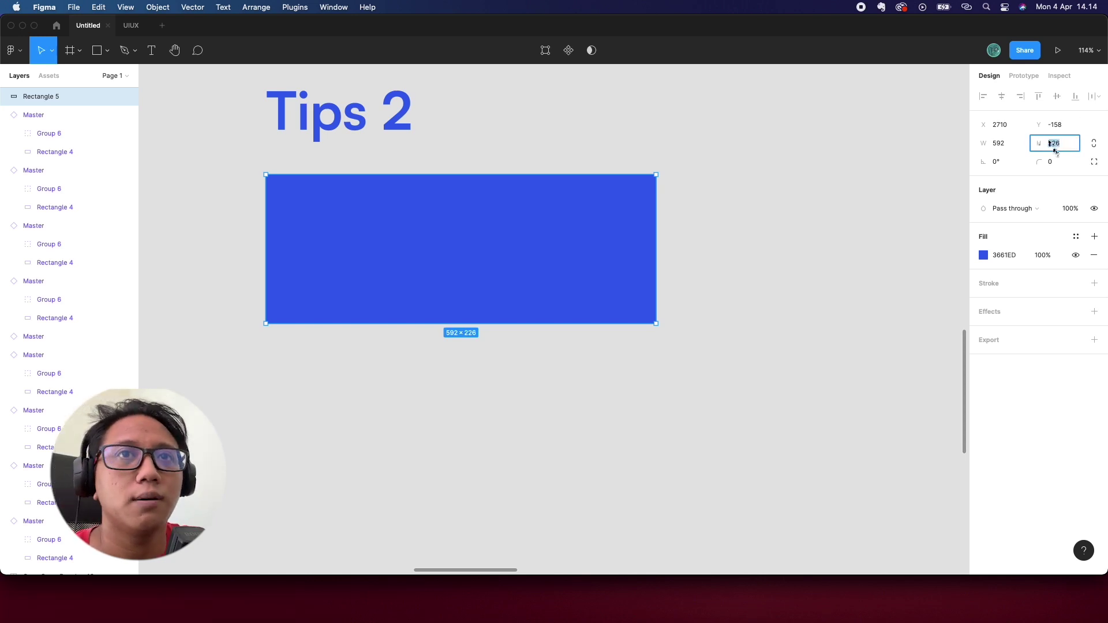
double_click(1063, 143)
left_click(1064, 144)
type("/")
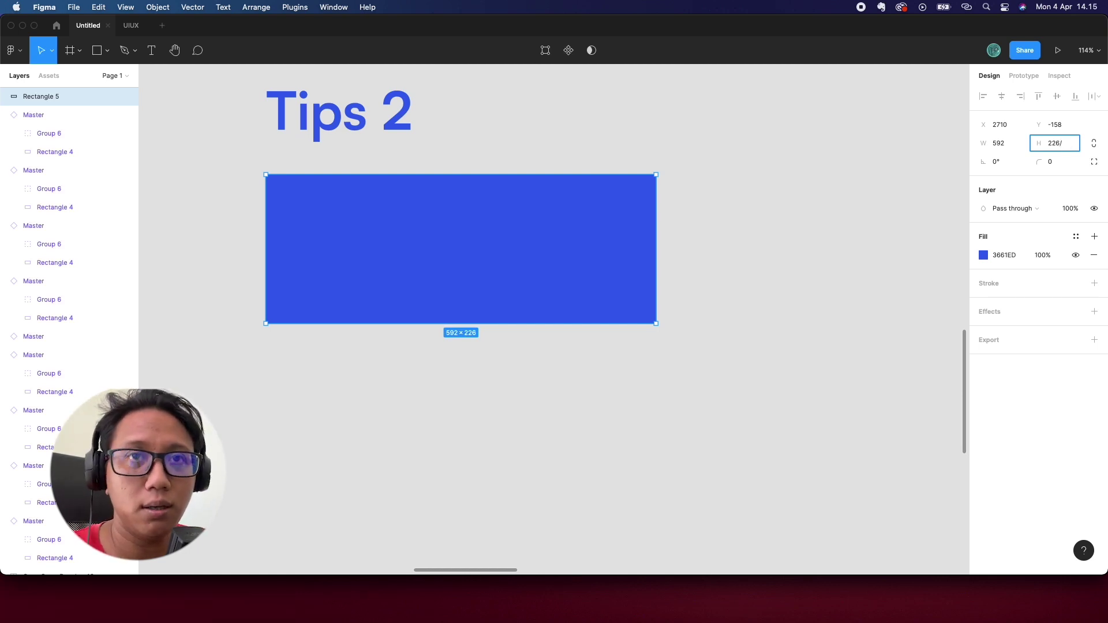
type("2")
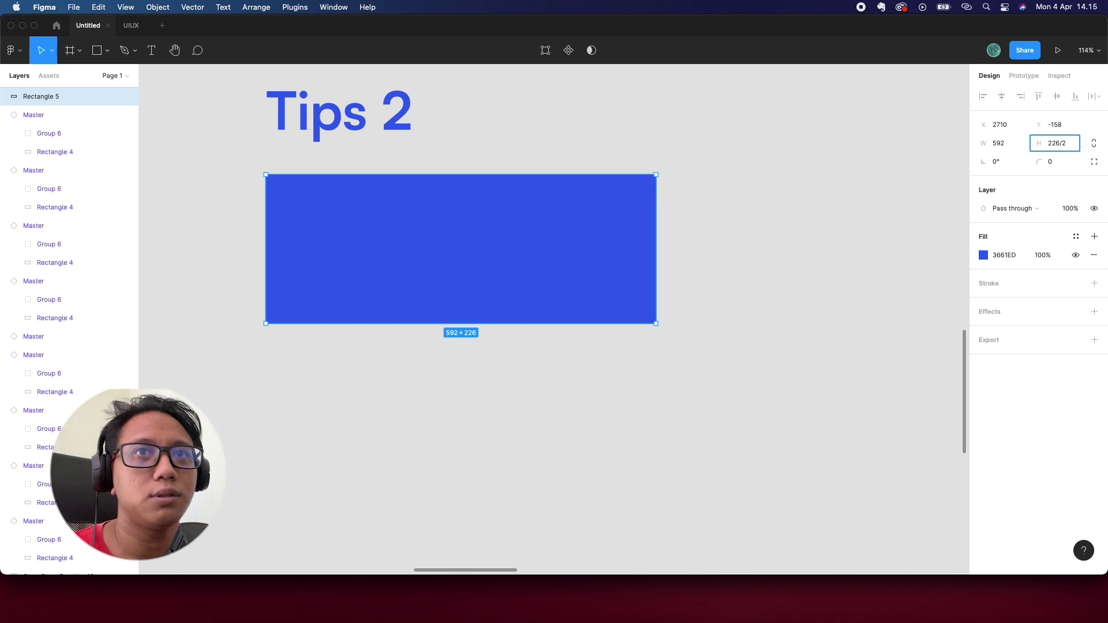
key("Return")
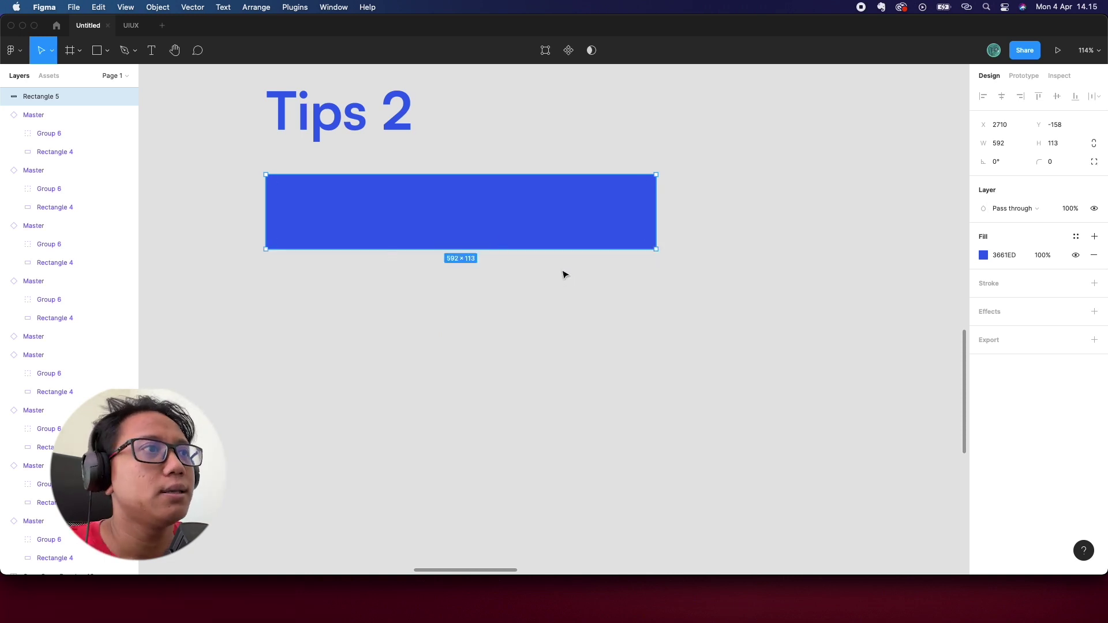
left_click(715, 325)
left_click(603, 193)
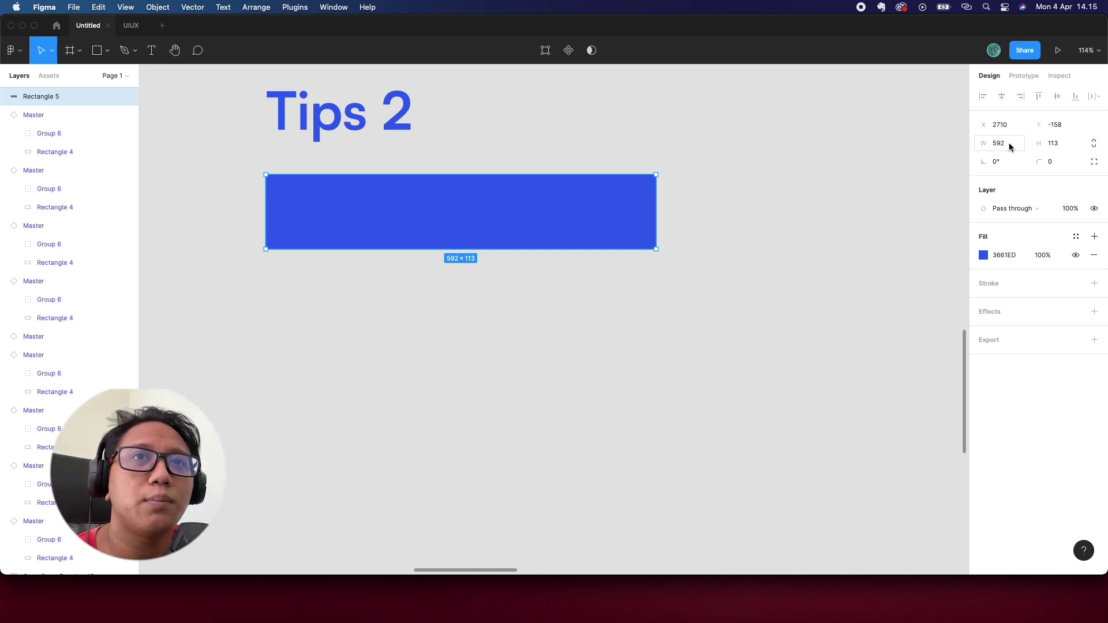
Step: Widen the rectangle to 715 by adding 123 to its width
left_click(1008, 144)
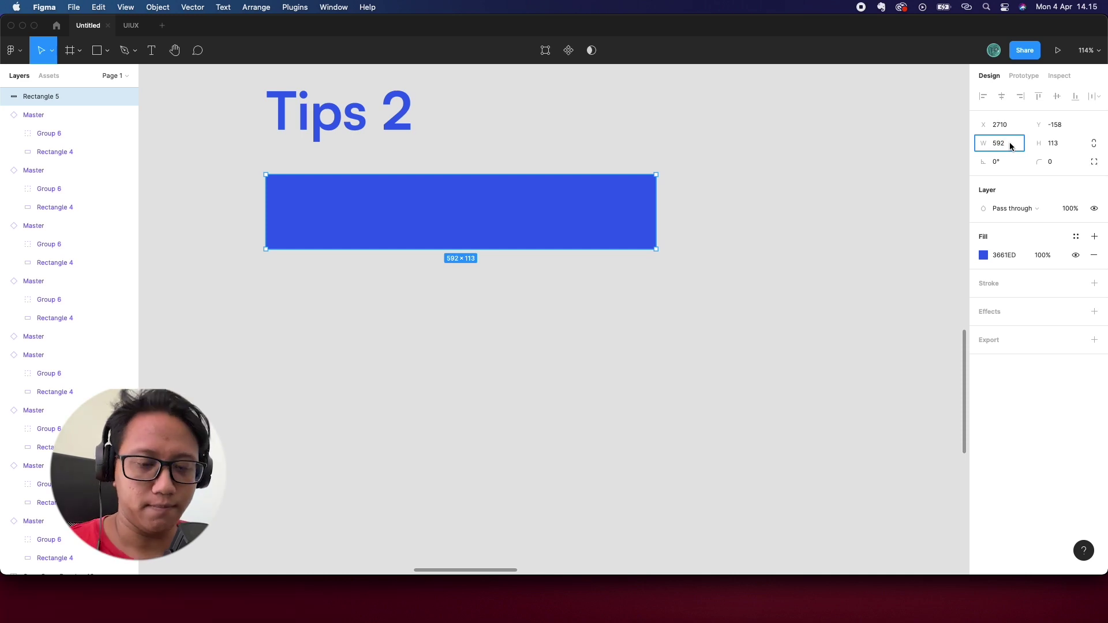
type("+123")
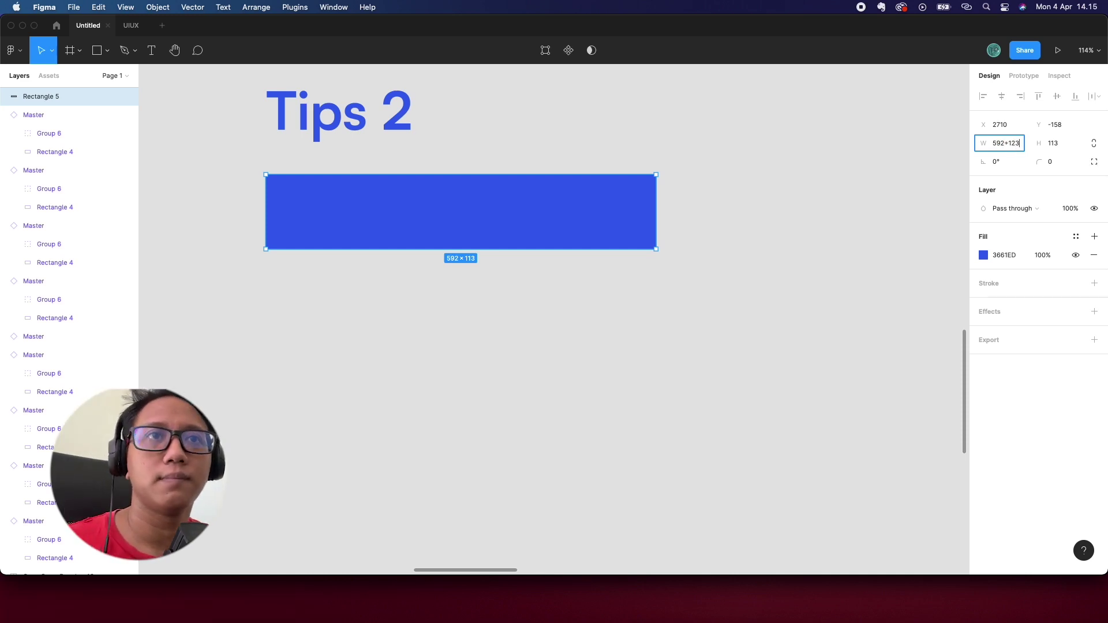
key("Return")
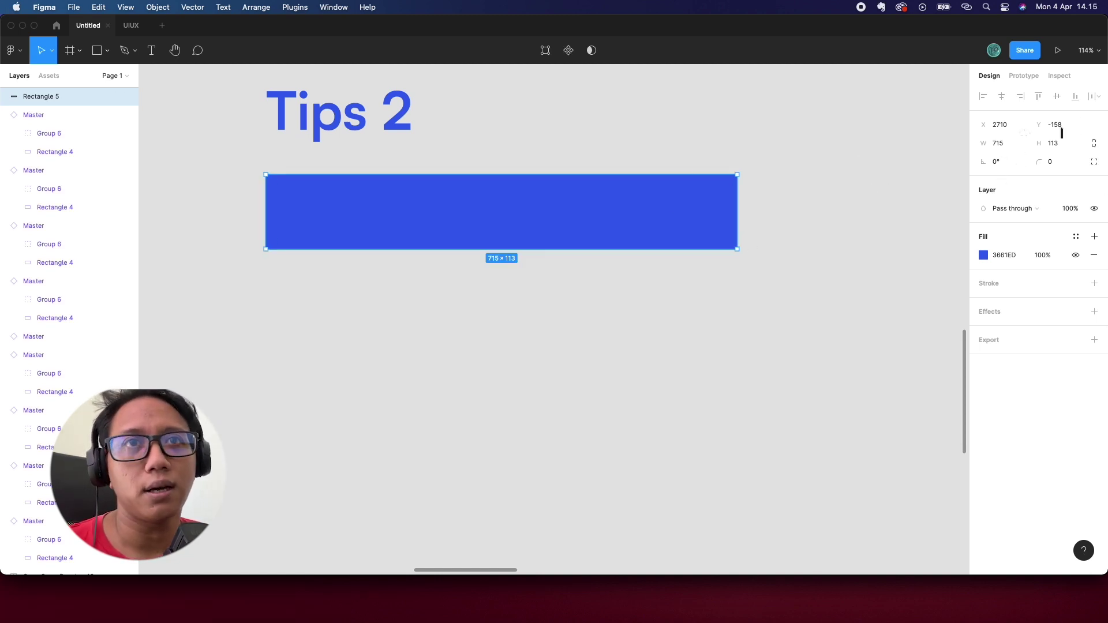
Step: Move the rectangle 35 units right, from X 2710 to 2745
key("Return")
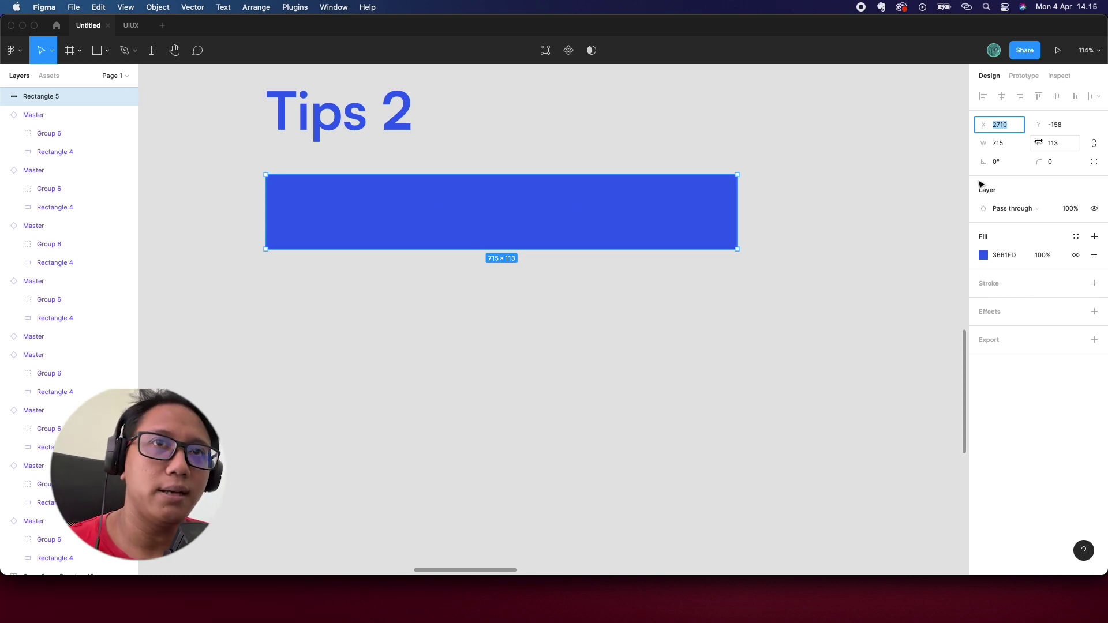
left_click(1009, 127)
type("+35")
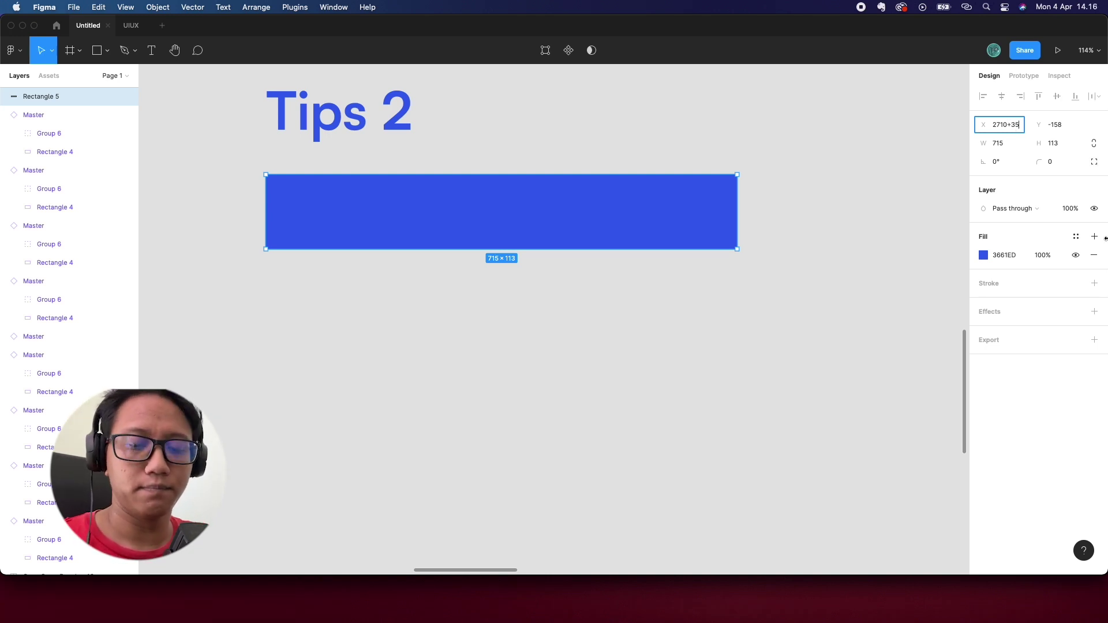
key("Return")
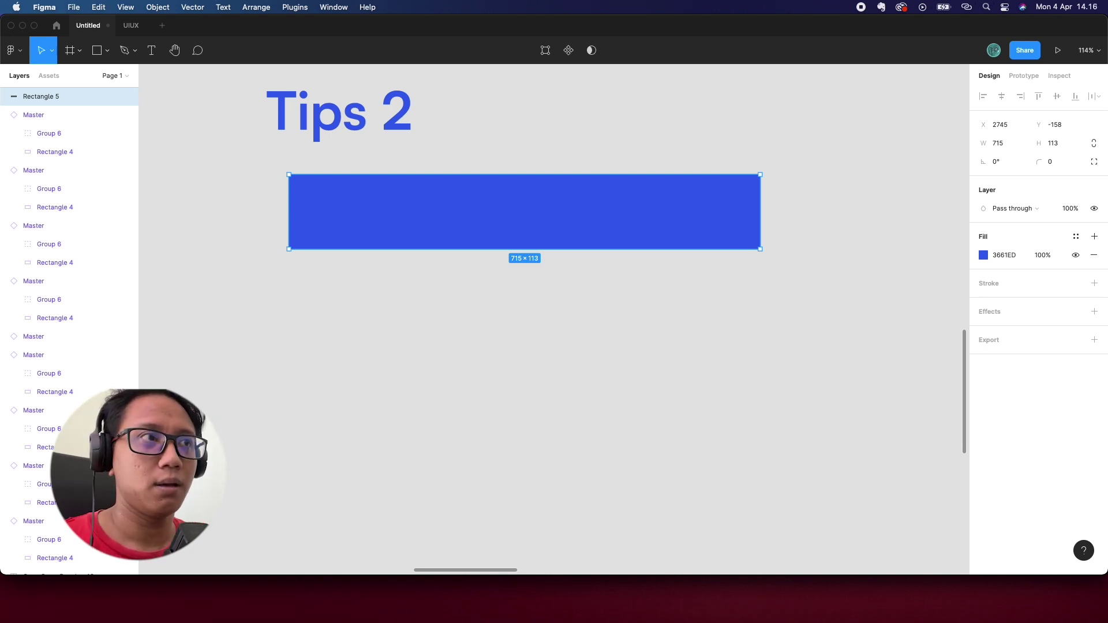
mouse_move(523, 212)
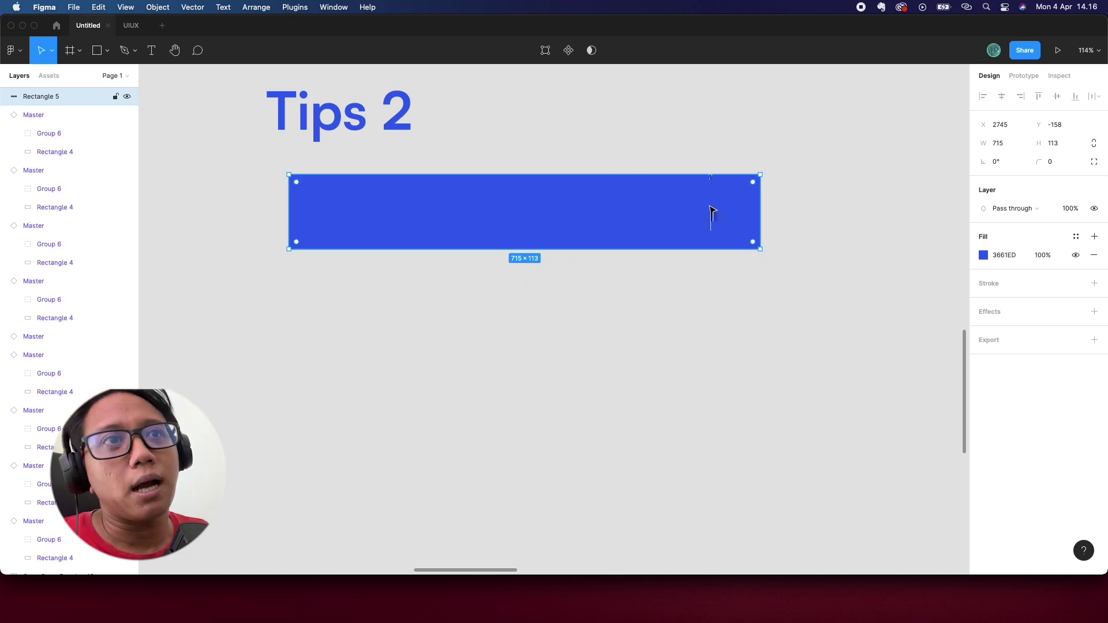
Step: Move the rectangle 25 units left to X 2720 and 20 units down from Y -158
left_click(1019, 126)
type("-25")
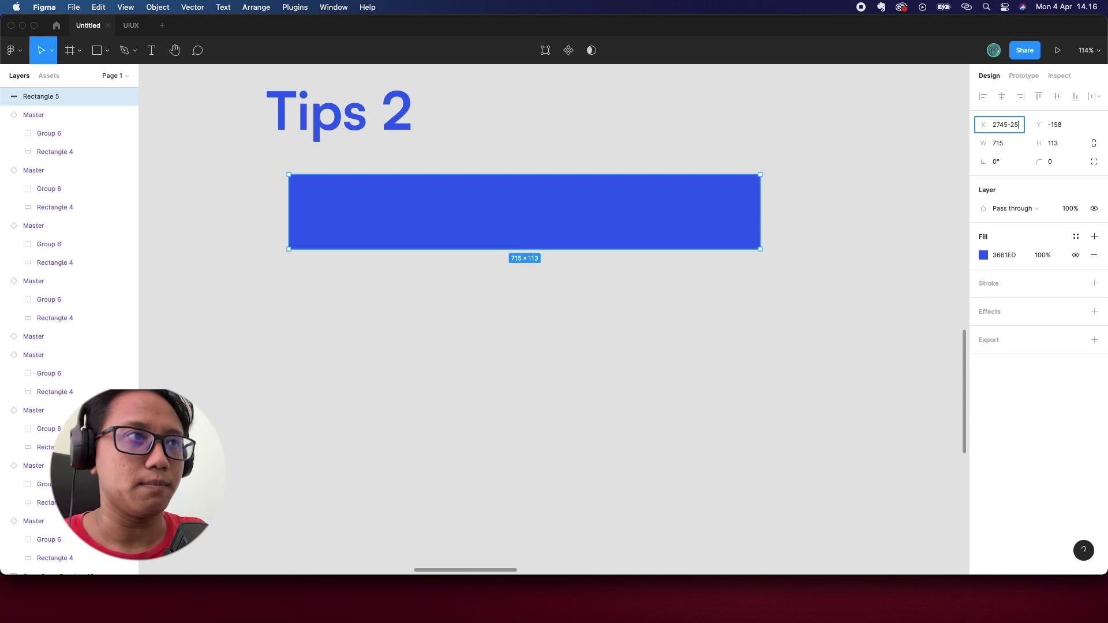
key("Return")
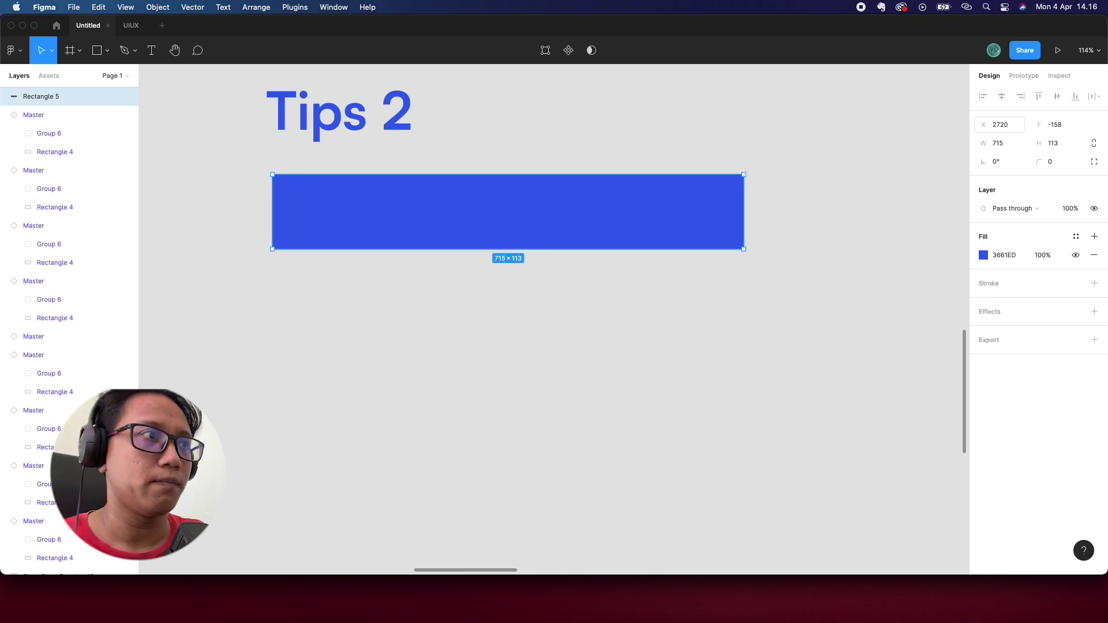
left_click(1064, 128)
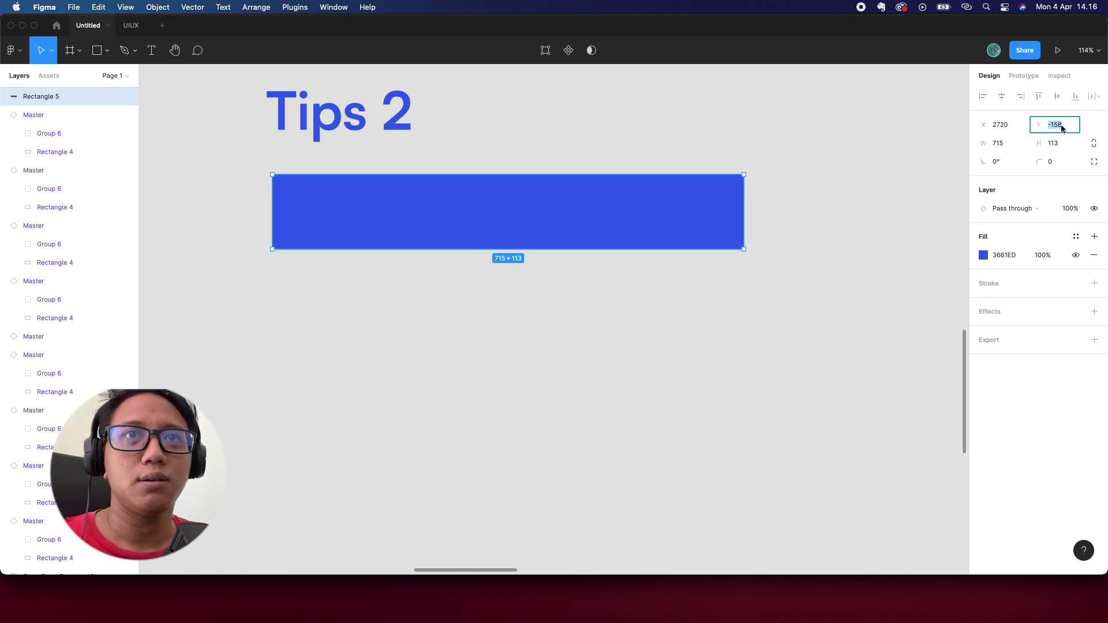
left_click(1065, 129)
type("+2")
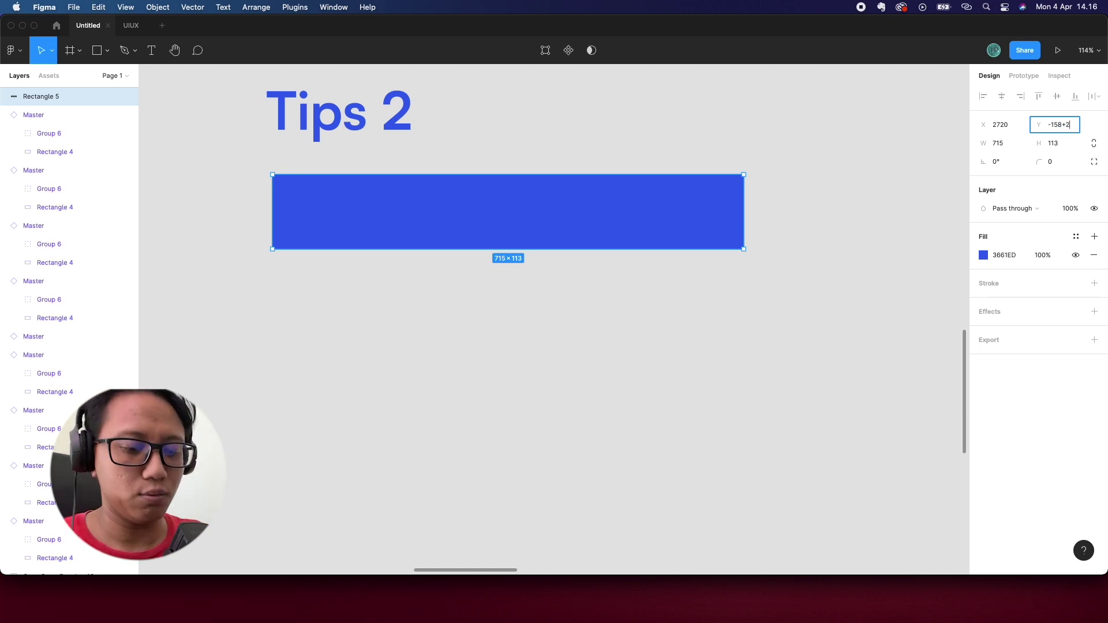
type("0")
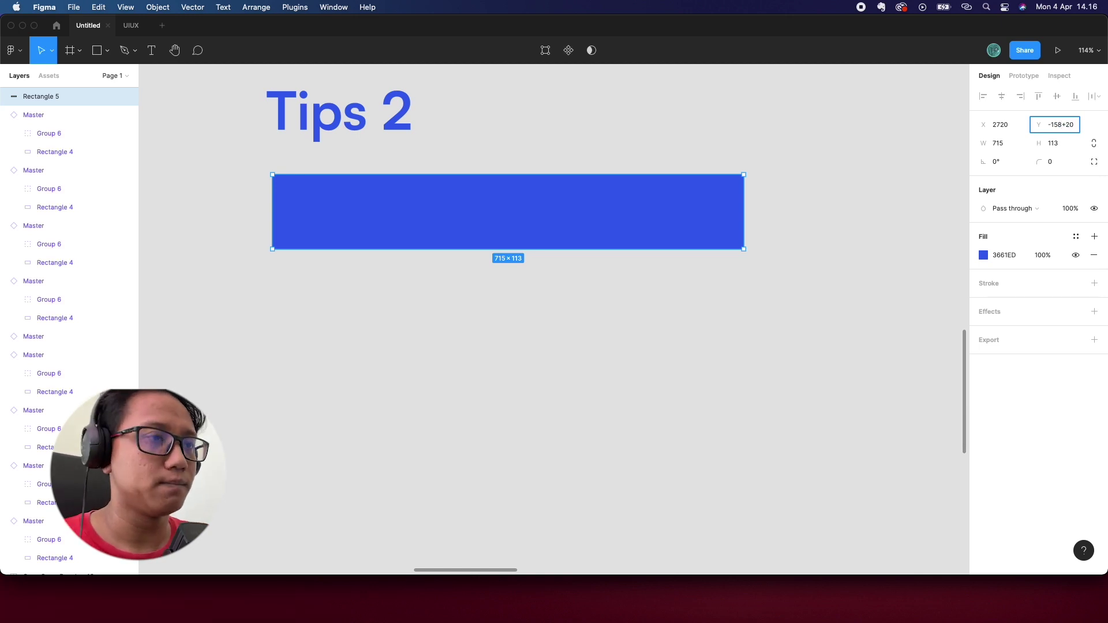
key("Return")
Step: Move the rectangle 28 units up to Y -166 and reselect it
left_click(1067, 125)
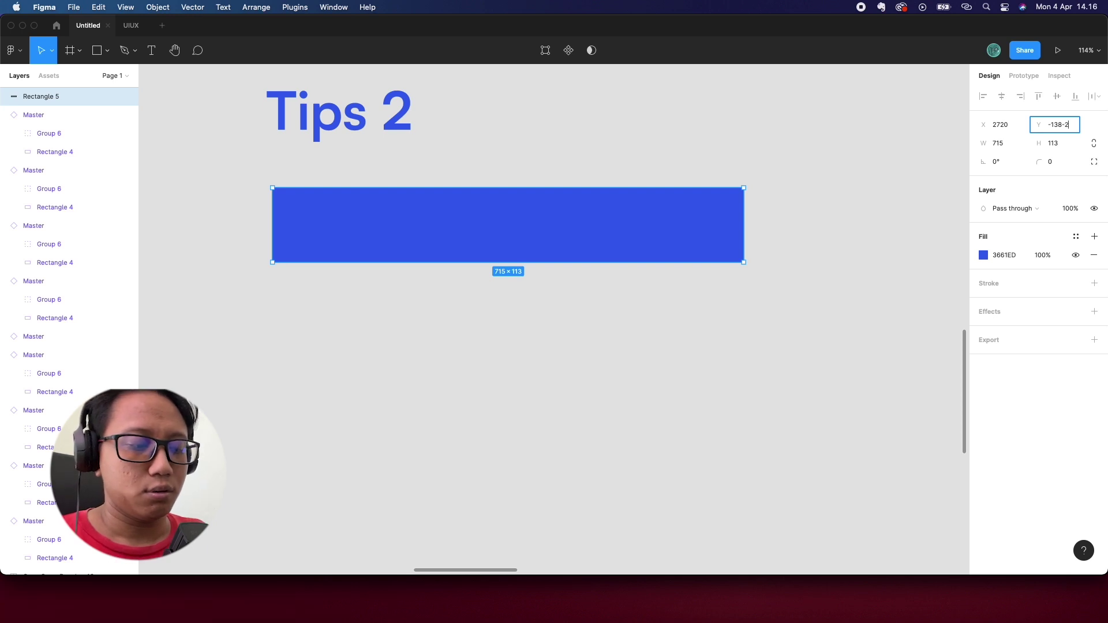
type("8")
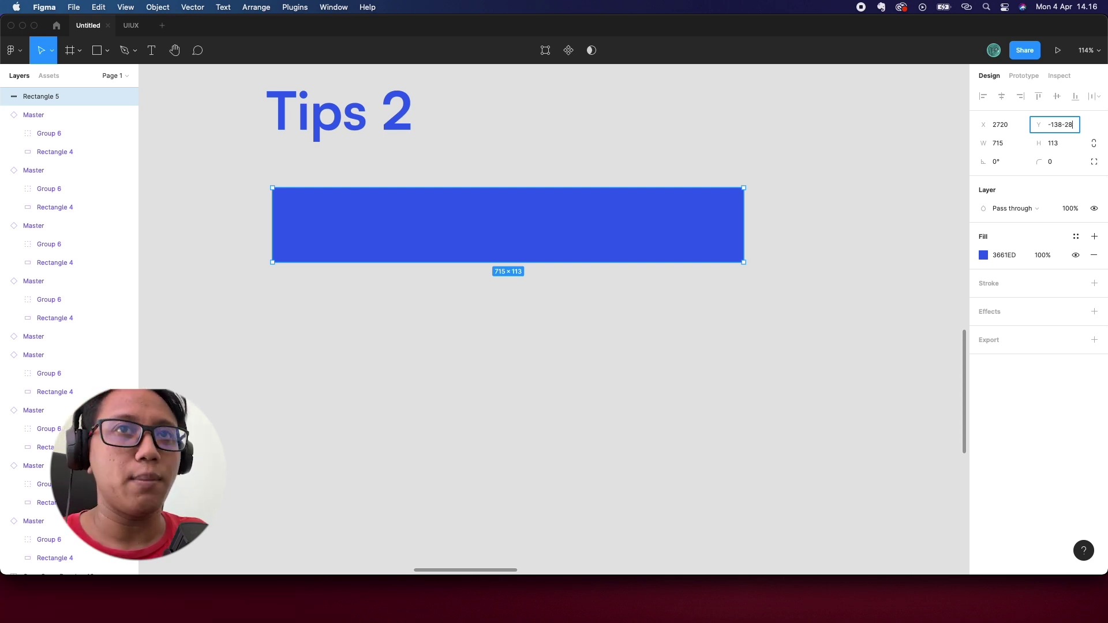
key("Return")
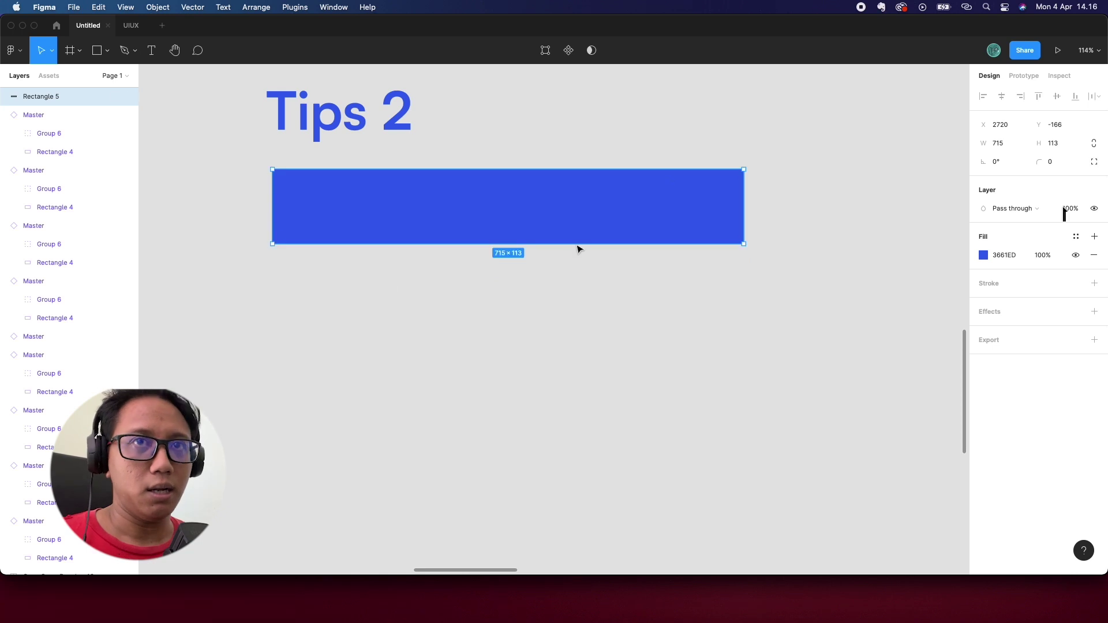
left_click(715, 283)
left_click(698, 236)
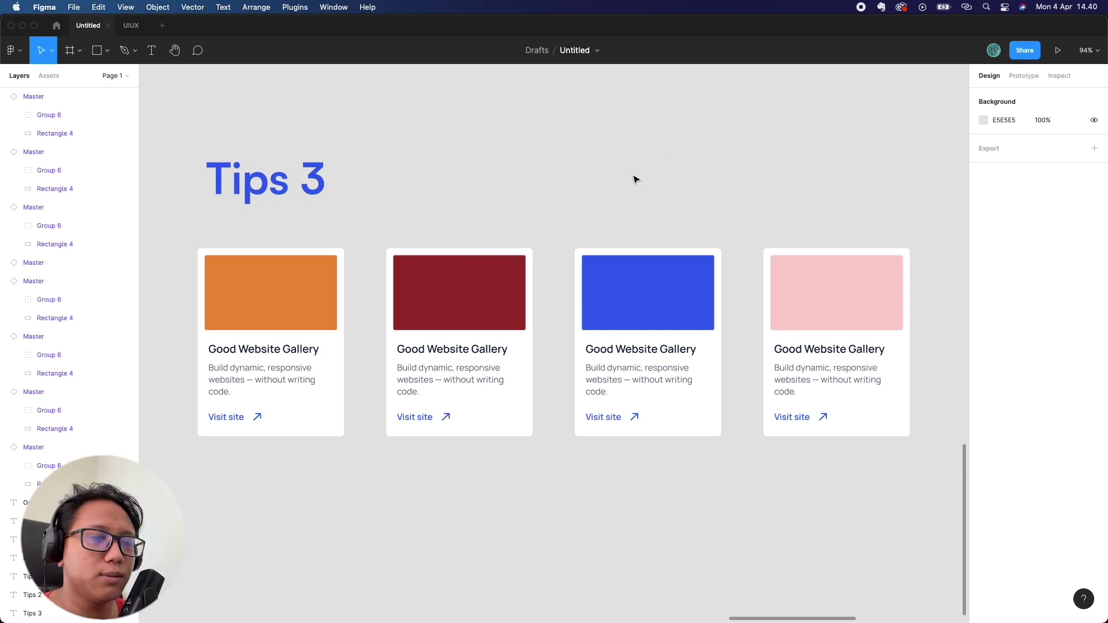
Step: Scroll to Tips 3 and select the orange, maroon, blue and pink cards in turn
scroll(637, 186, "down", 1)
key("Tab")
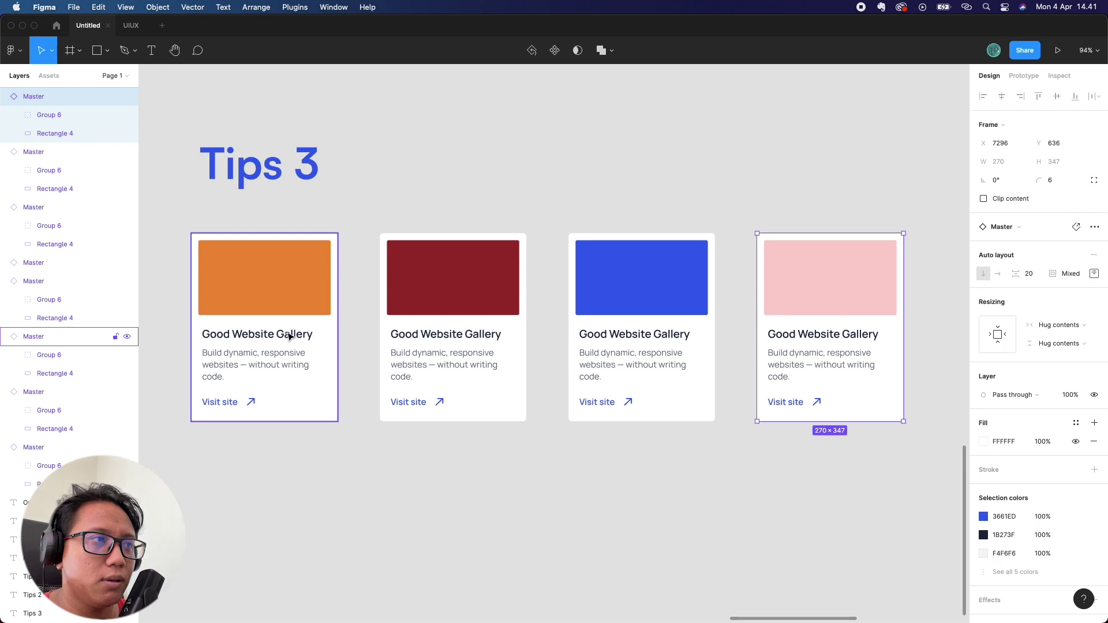
left_click(278, 266)
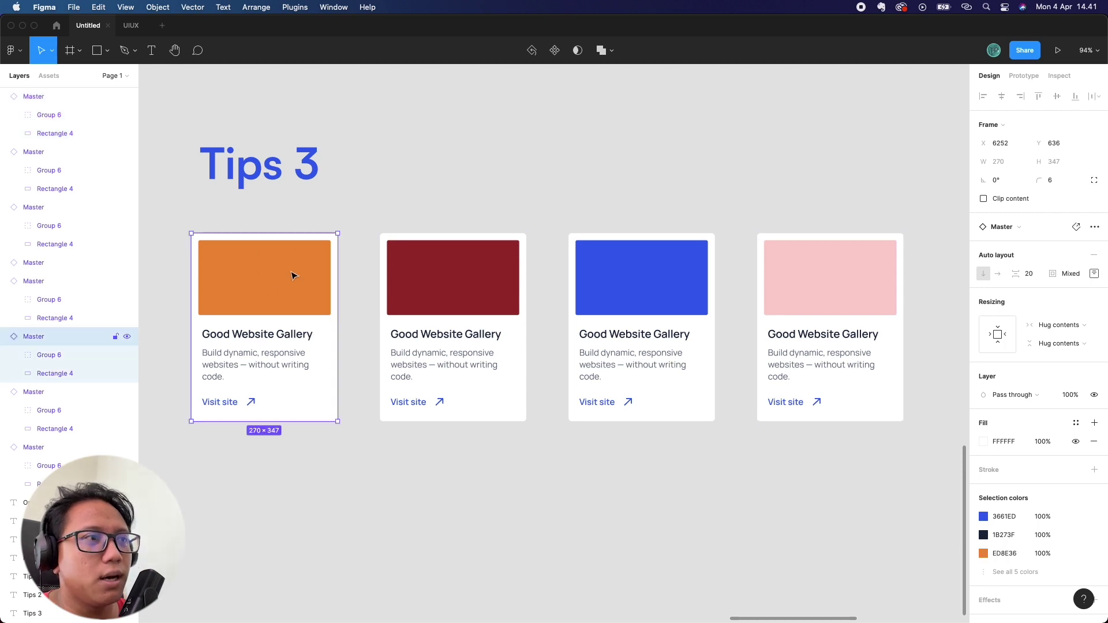
left_click(445, 300)
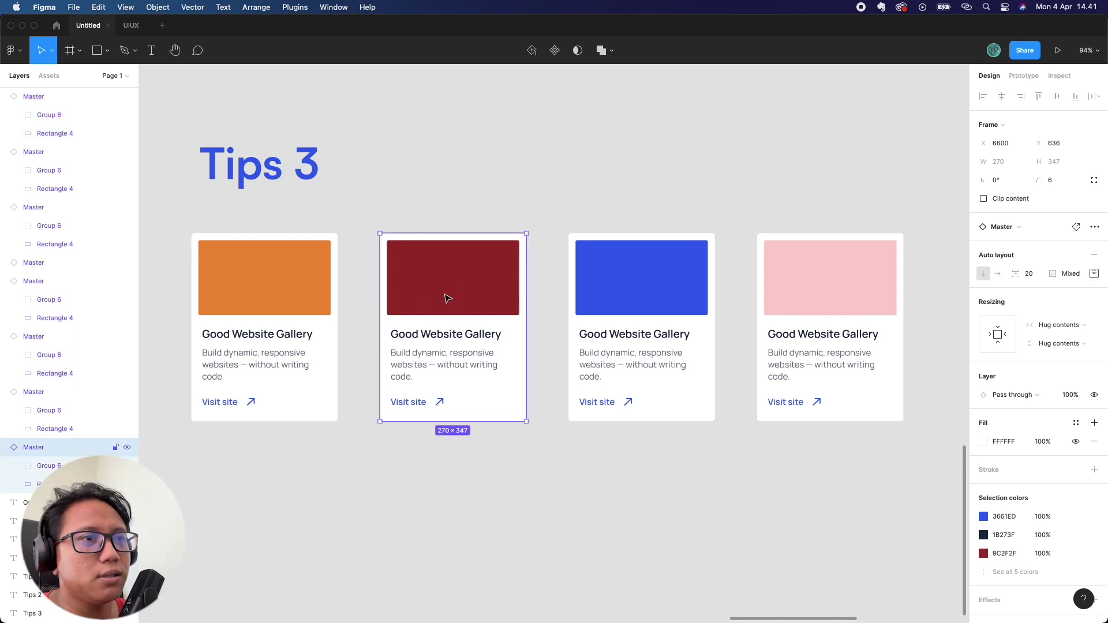
left_click(674, 298)
left_click(799, 287)
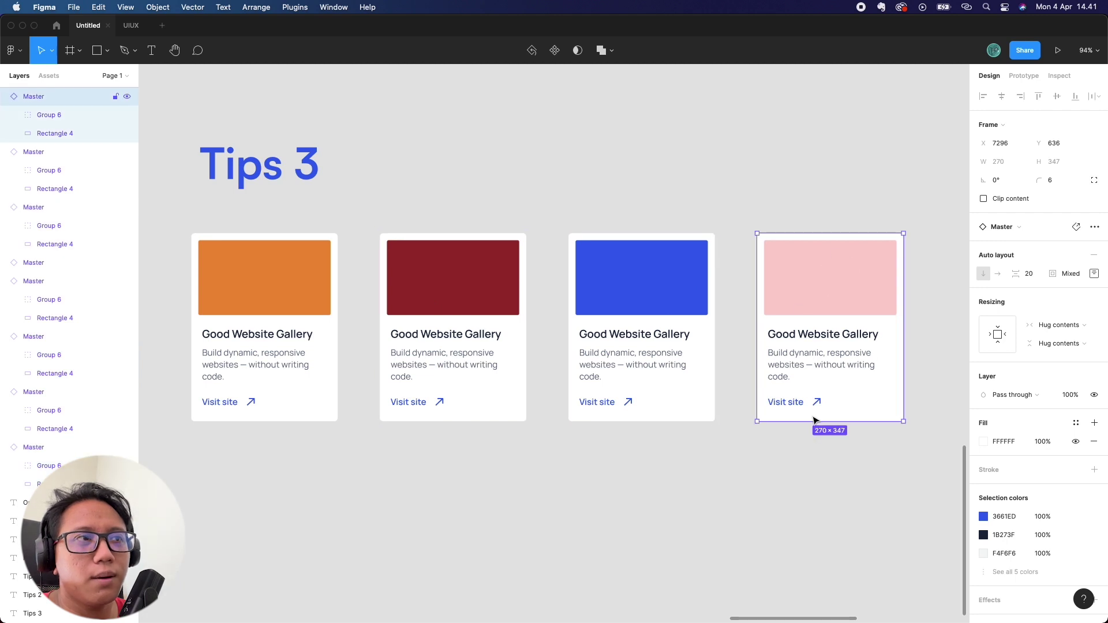
left_click(701, 152)
Step: Reselect the orange gallery card, ready to reorder it
scroll(550, 180, "down", 2)
scroll(528, 233, "up", 2)
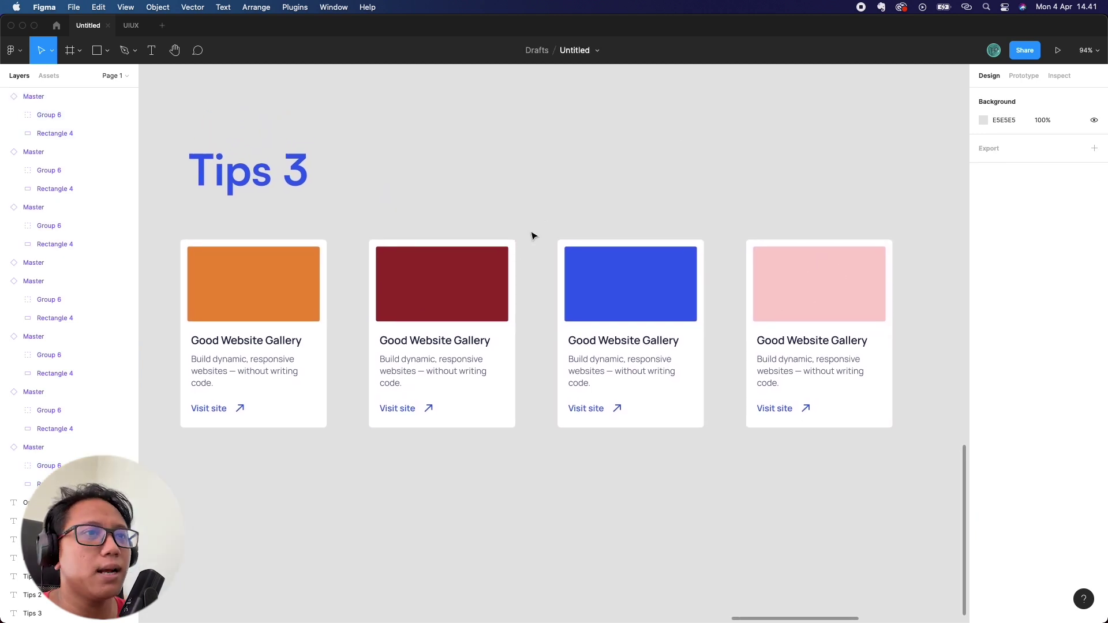
left_click(282, 299)
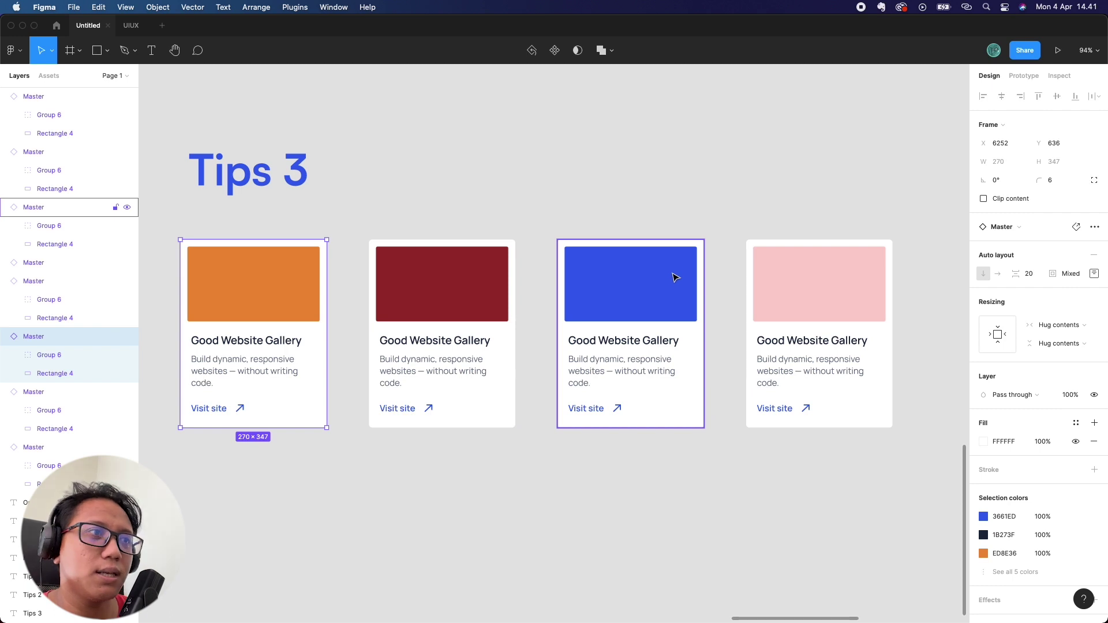
left_click(597, 185)
scroll(600, 241, "down", 2)
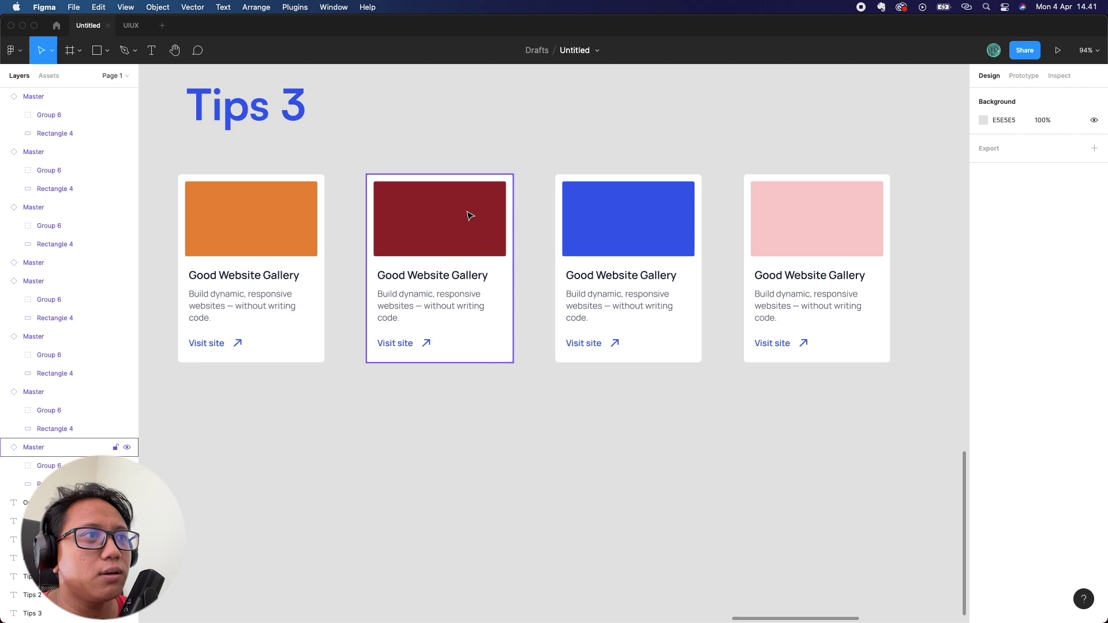
left_click(278, 230)
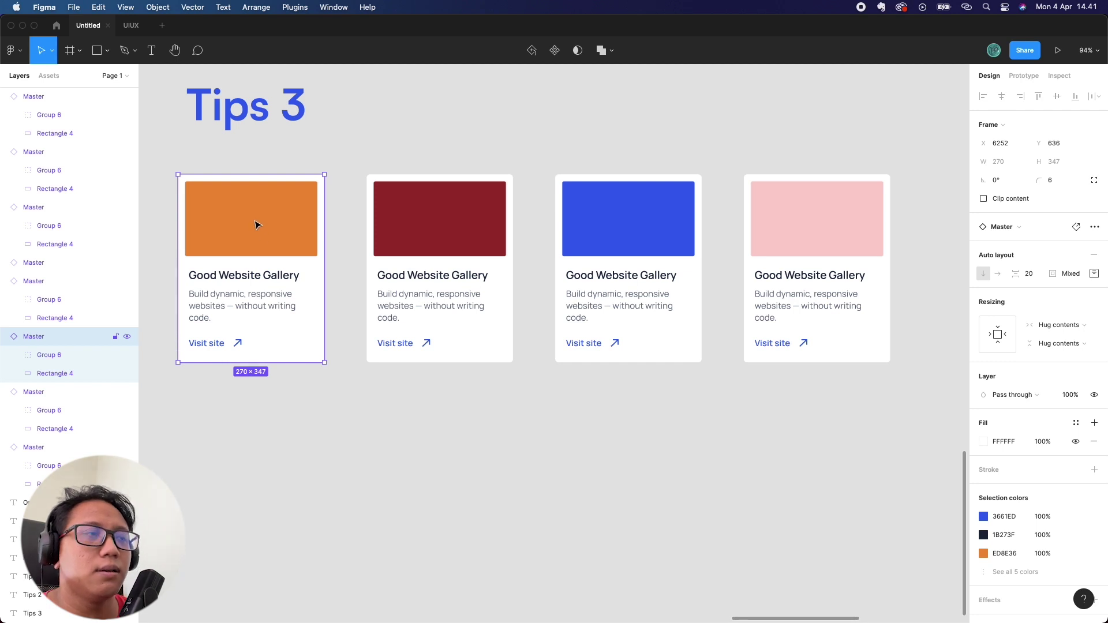
mouse_move(257, 225)
left_mouse_down()
mouse_move(645, 254)
mouse_move(631, 245)
left_mouse_up()
left_click(647, 193)
left_click_drag(662, 206, 342, 213)
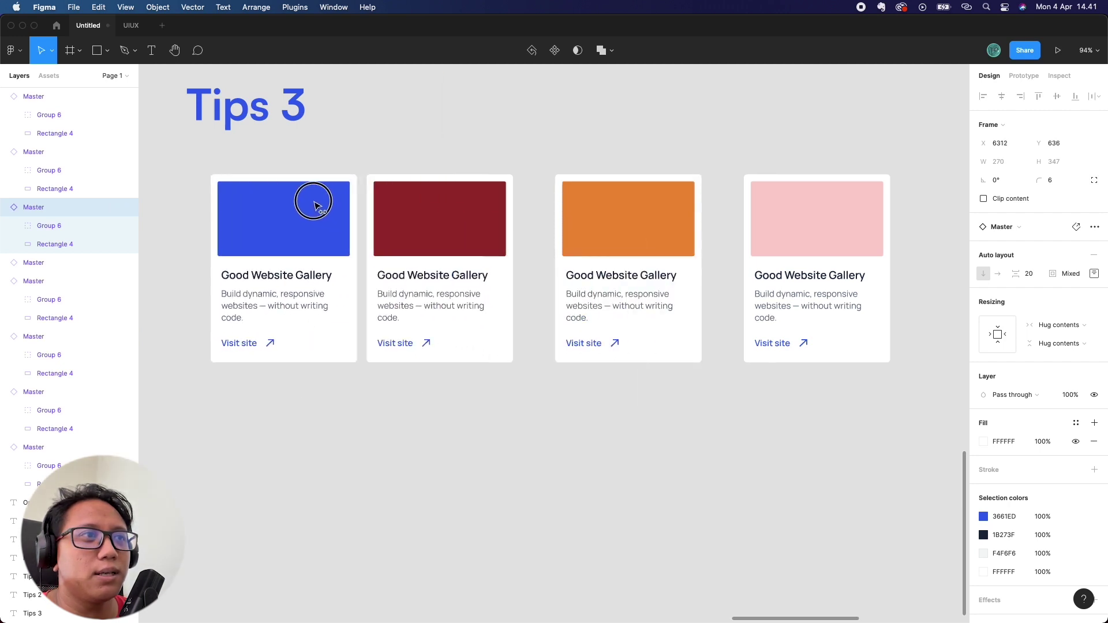
left_click_drag(342, 212, 295, 205)
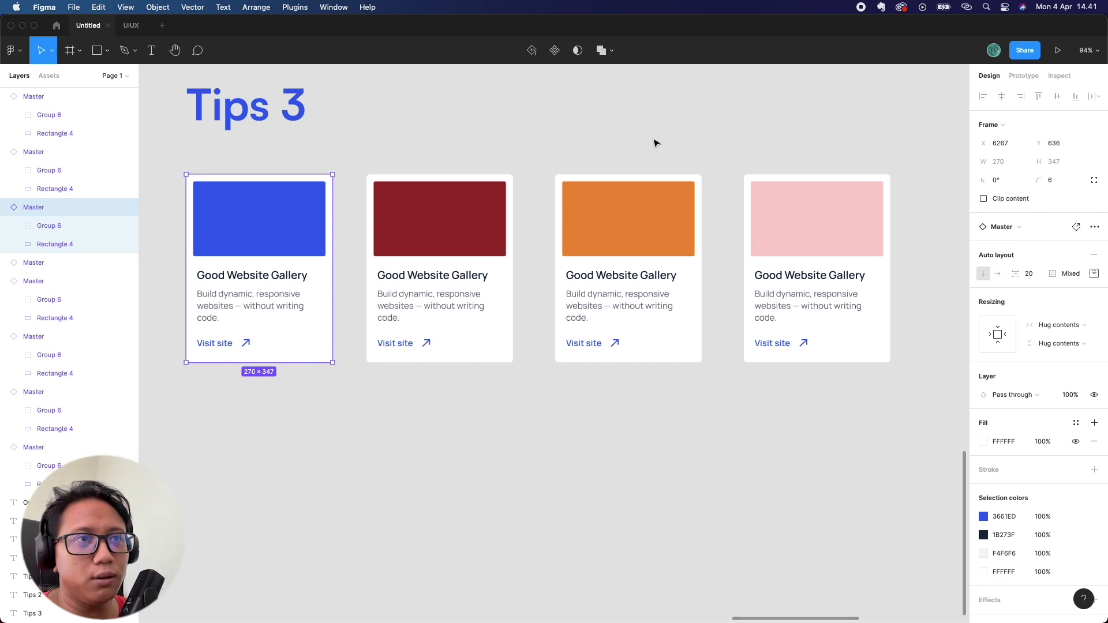
left_click(655, 144)
key("super+z")
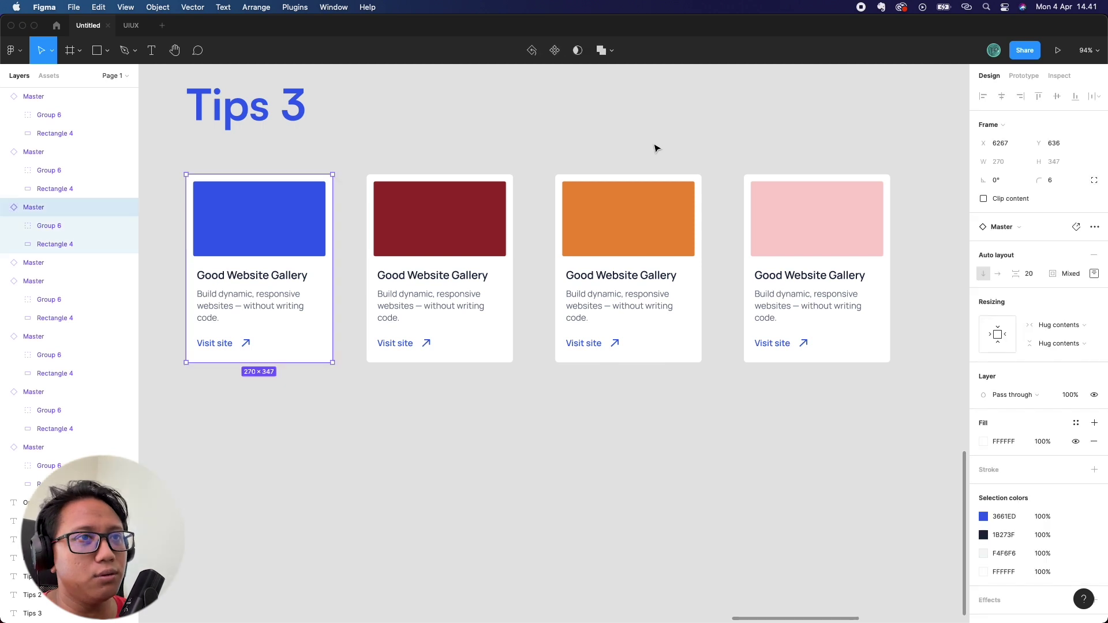
key("super+z")
key("super+z")
left_click(393, 164)
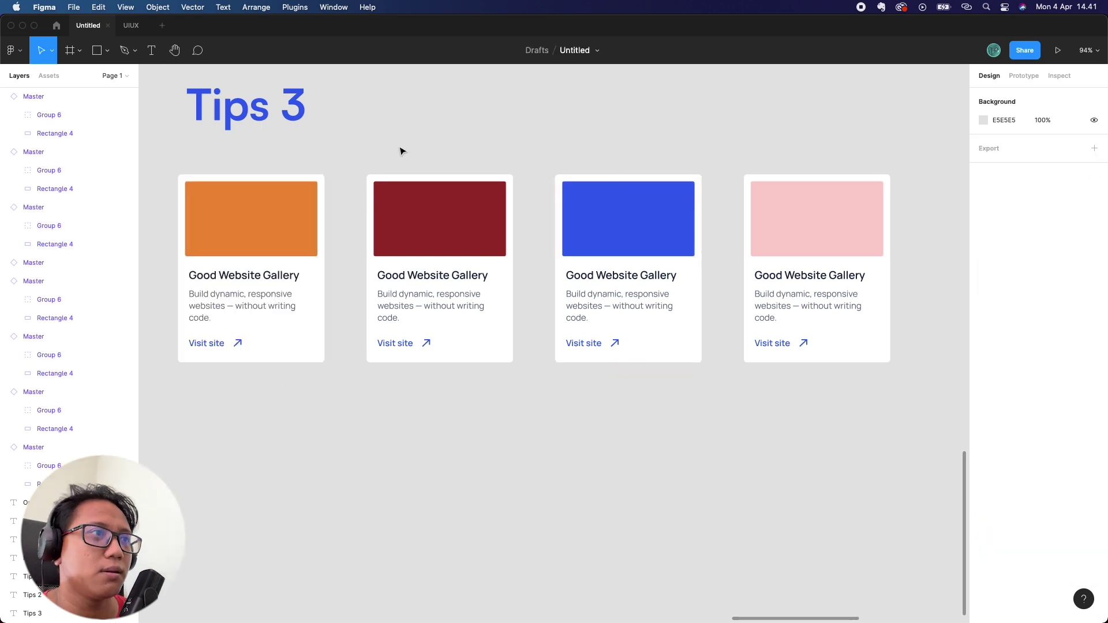
scroll(465, 149, "up", 2)
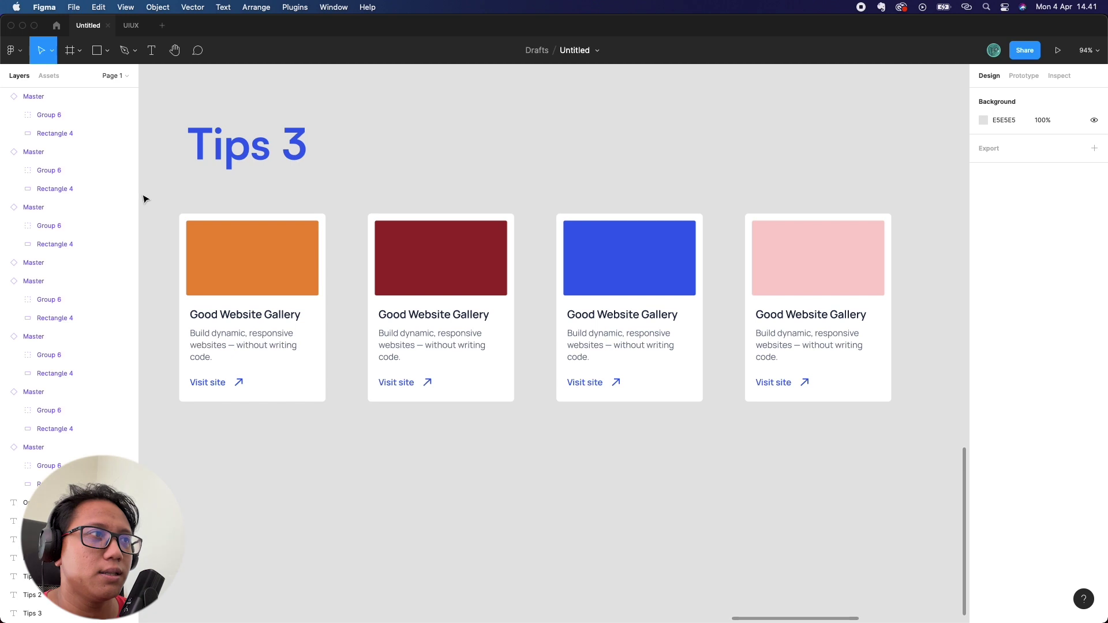
Step: Move the orange card into the third slot and reduce the card gap from 78 to 70
mouse_move(929, 534)
left_mouse_down()
mouse_move(793, 457)
mouse_move(153, 202)
left_mouse_up()
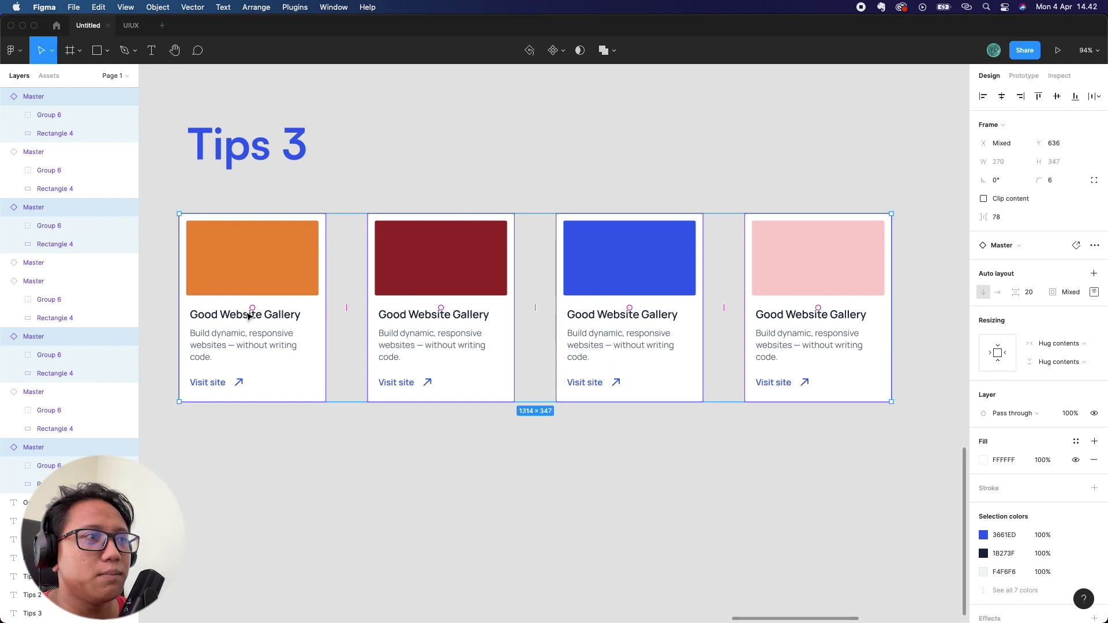
mouse_move(254, 312)
left_mouse_down()
mouse_move(646, 278)
mouse_move(637, 308)
left_mouse_up()
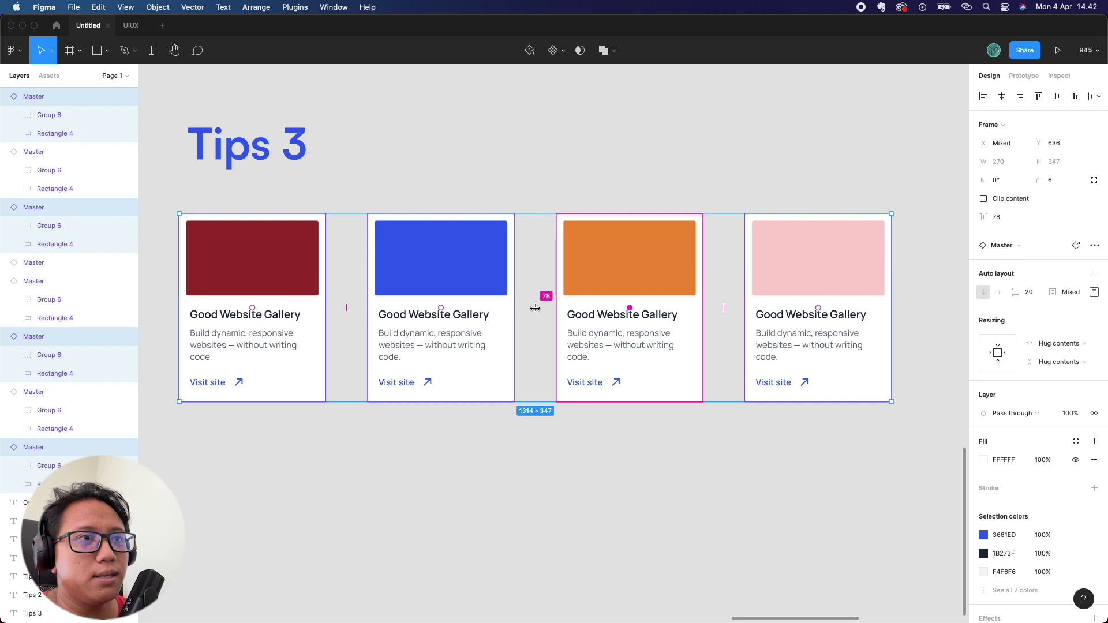
left_click(535, 309)
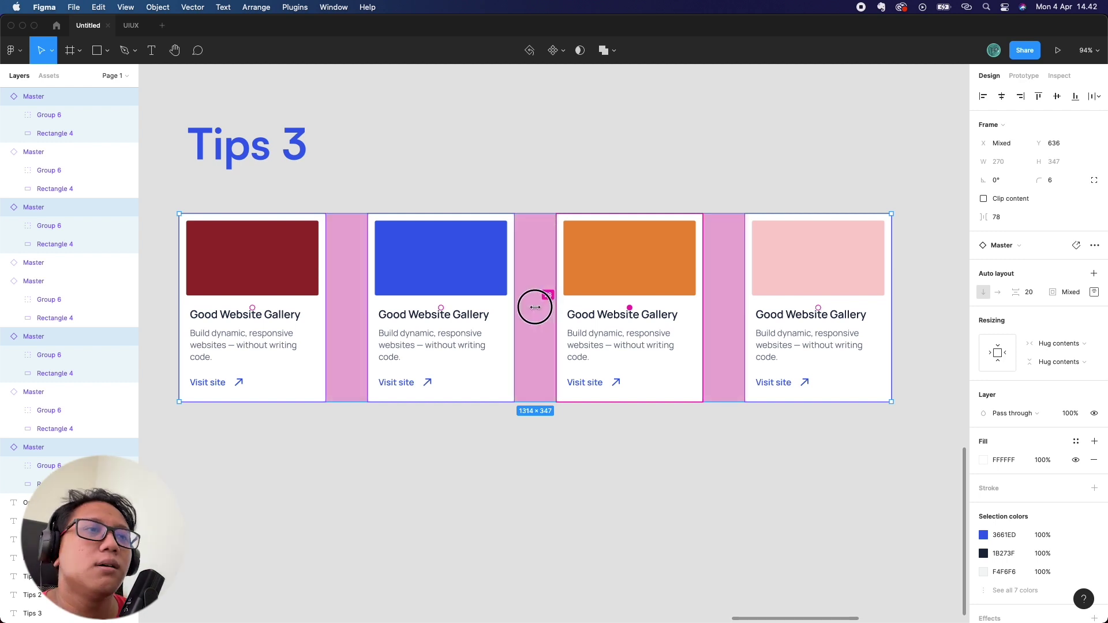
left_click_drag(535, 307, 530, 310)
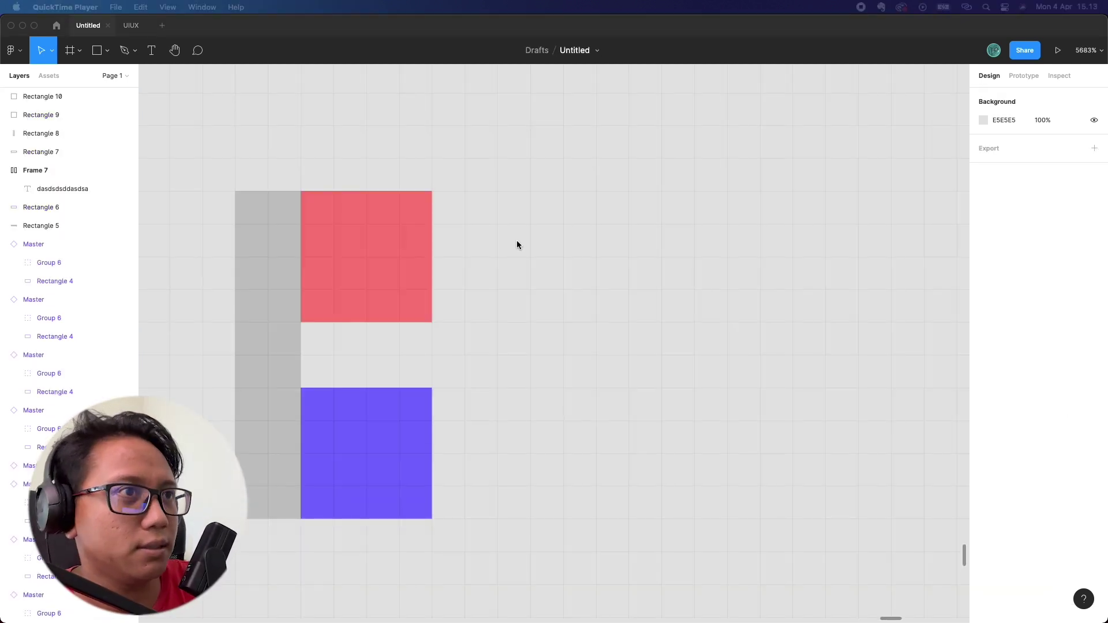
Step: Select the red square, measure its spacing with Alt, and nudge it right three times
left_click(565, 205)
mouse_move(650, 378)
left_mouse_down()
mouse_move(638, 356)
mouse_move(595, 358)
left_mouse_up()
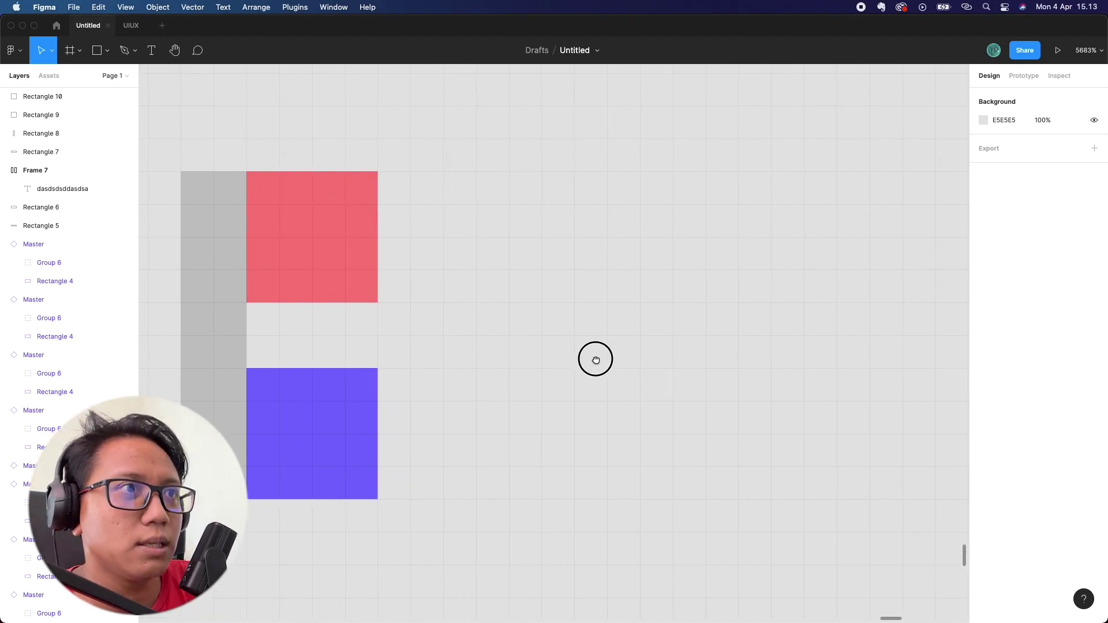
left_click(330, 281)
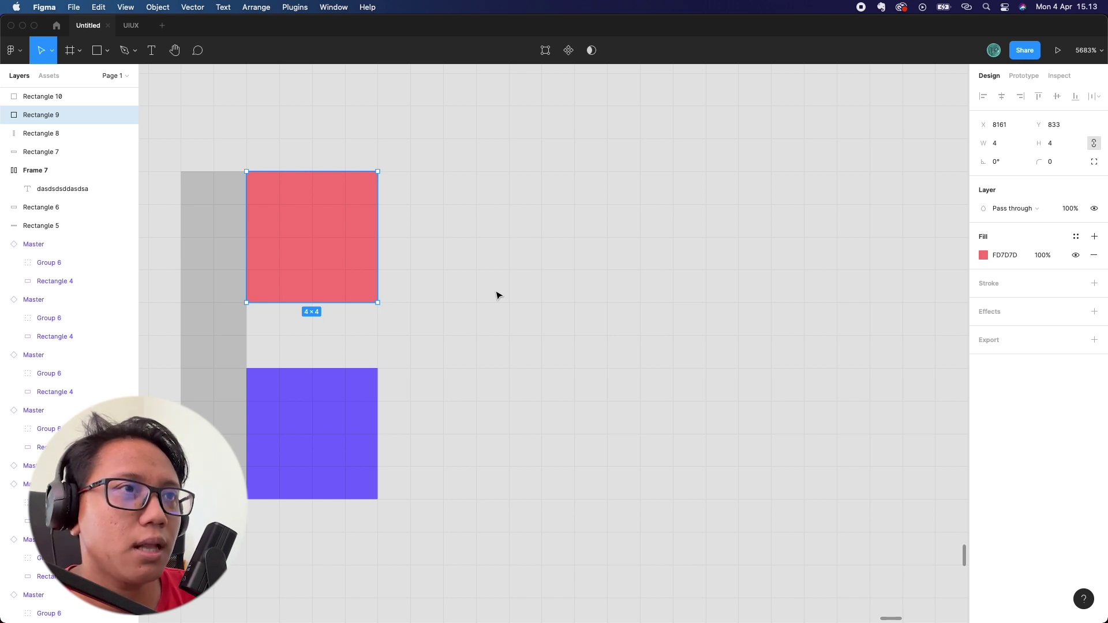
key("alt")
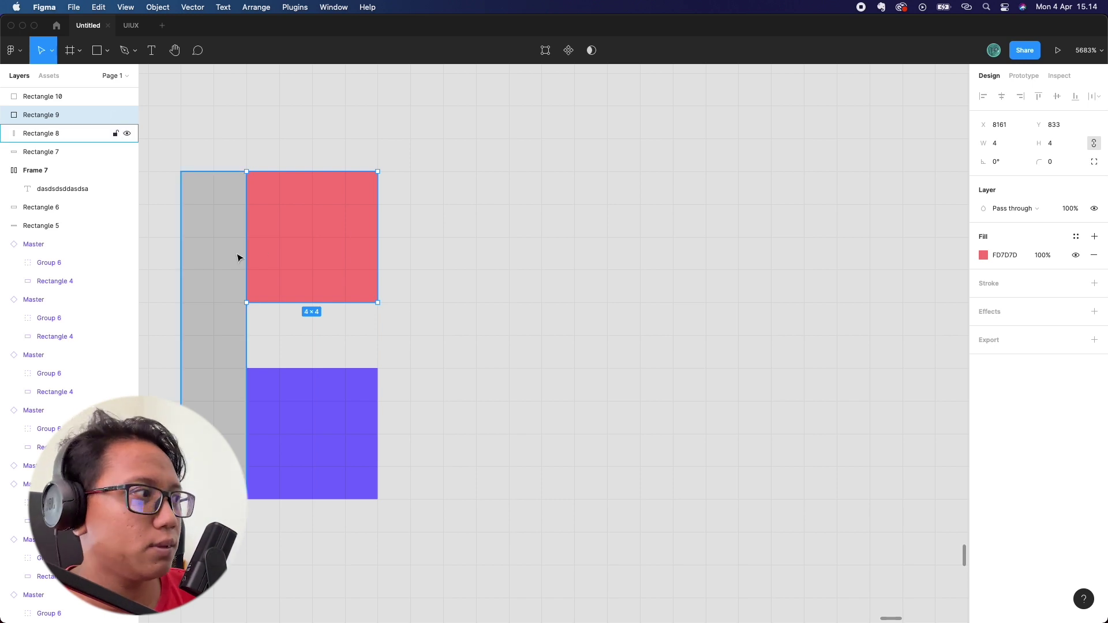
key("Right")
key("Right")
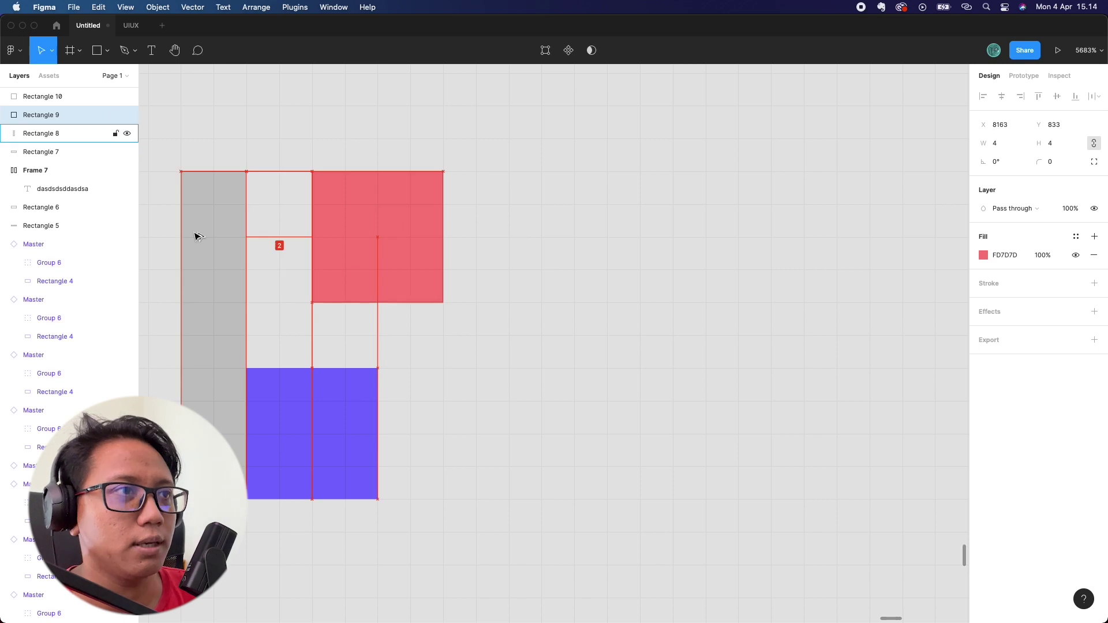
key("Right")
key("Right")
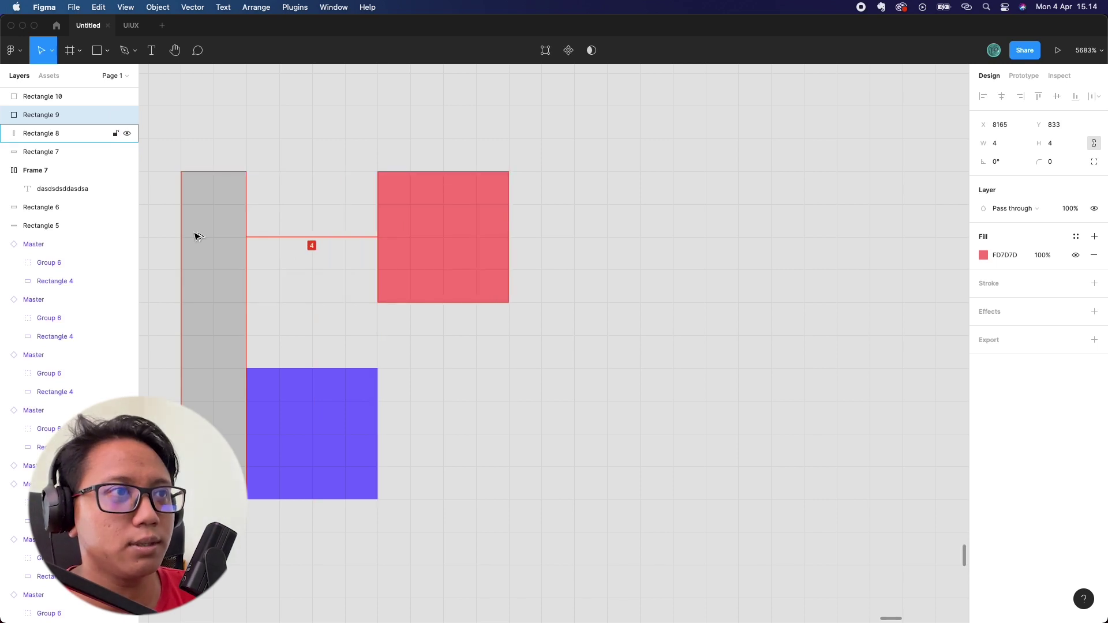
key("Right")
Step: Drag the red square back above the blue square, then shift it 10 units right
left_click_drag(487, 240, 329, 247)
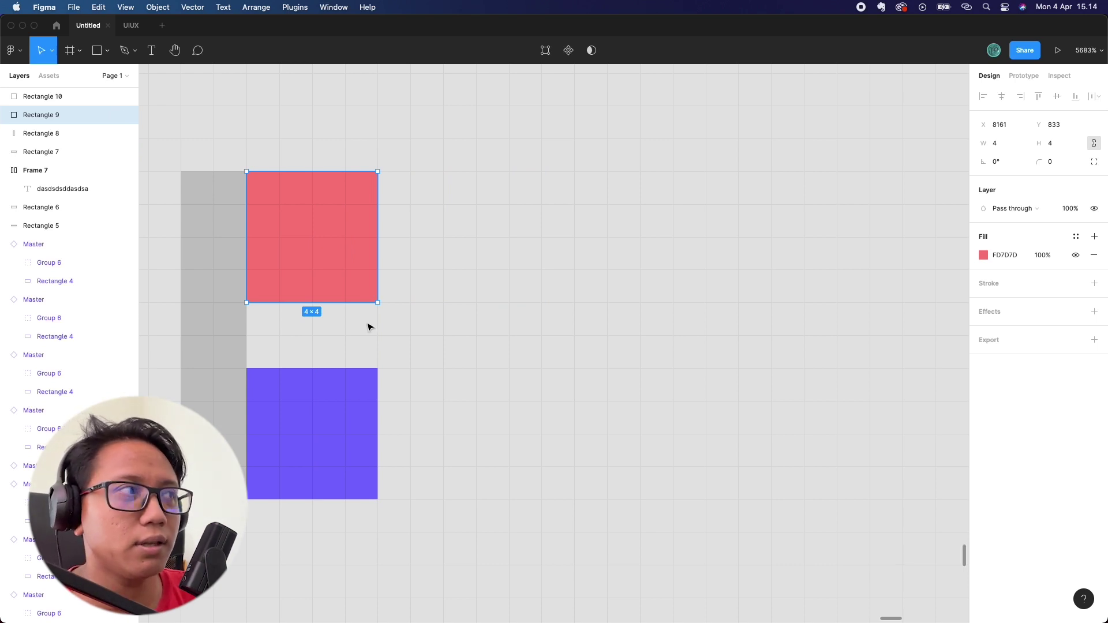
key("shift+Right")
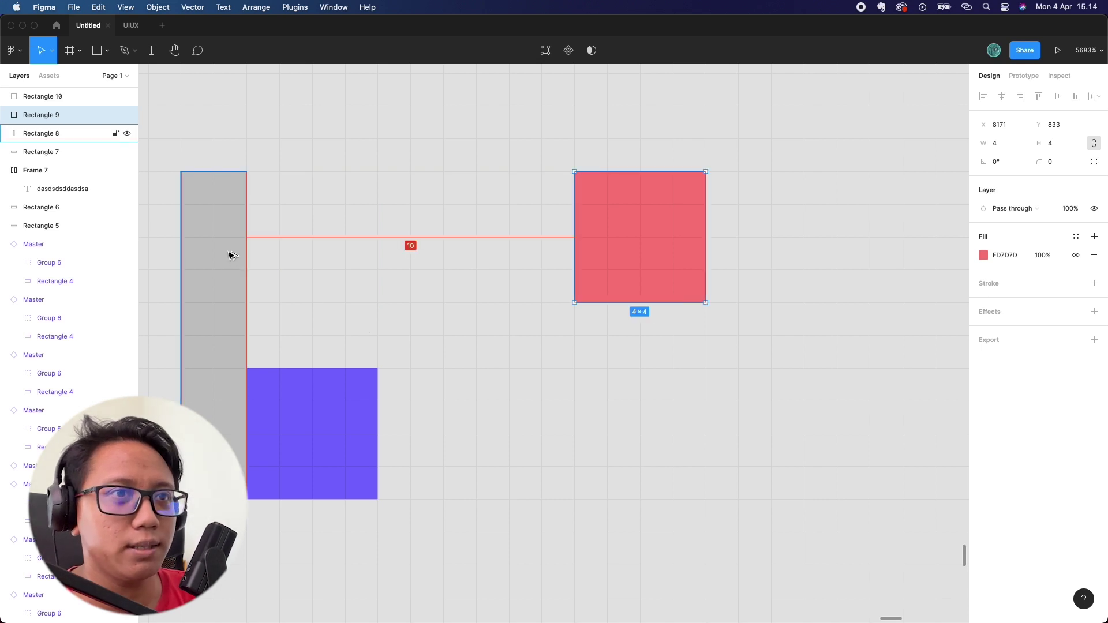
left_click(462, 309)
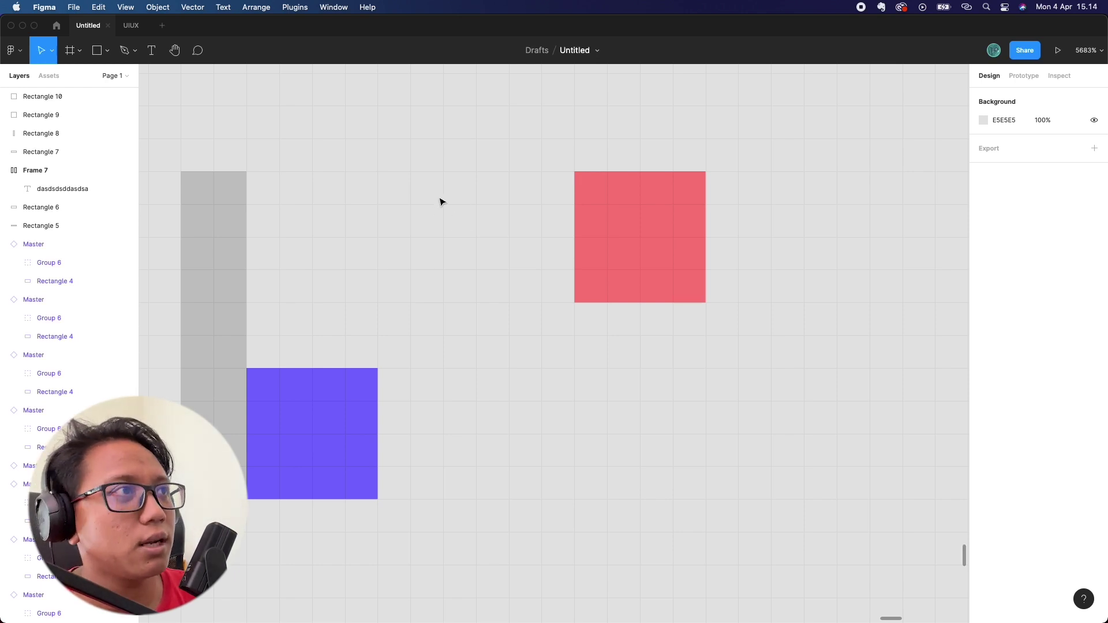
left_click(12, 50)
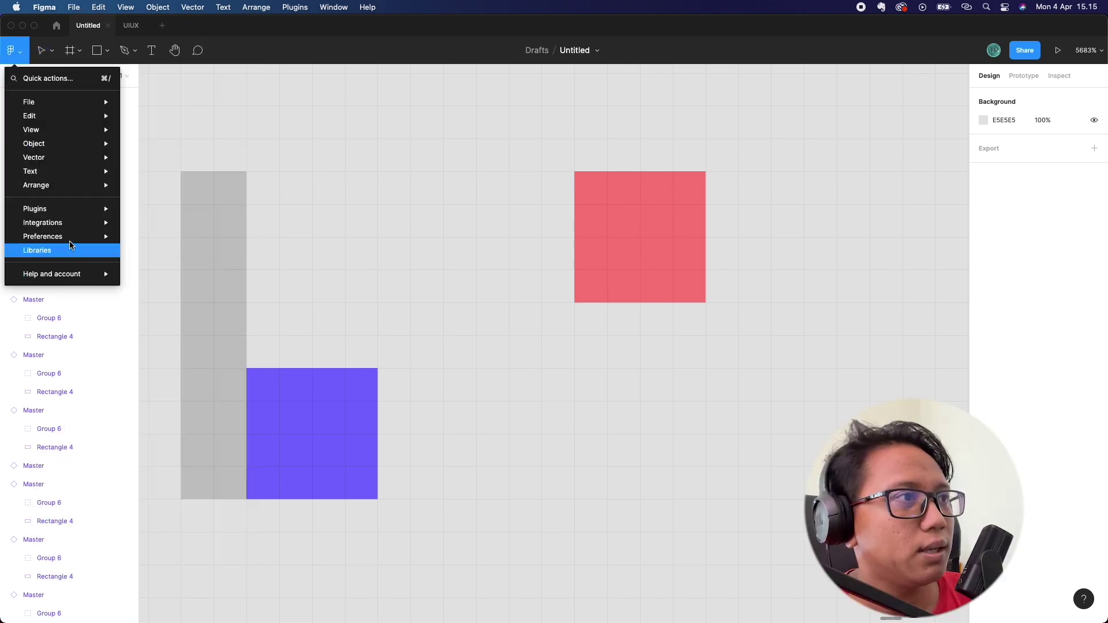
mouse_move(42, 237)
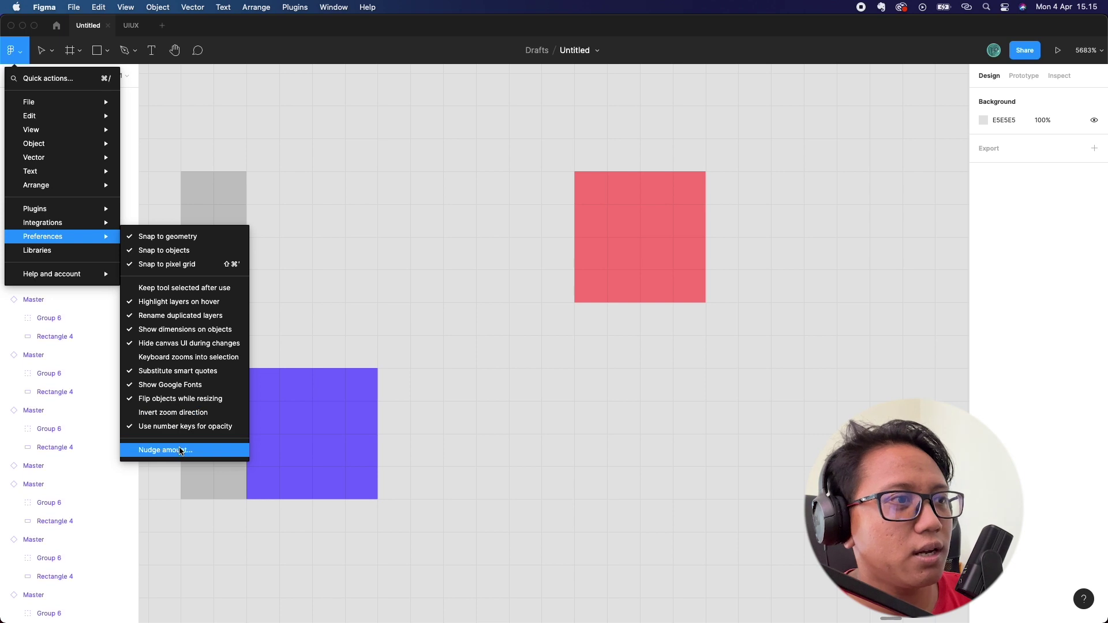
Step: Set the small nudge amount to 2 and the big nudge amount to 8
left_click(182, 450)
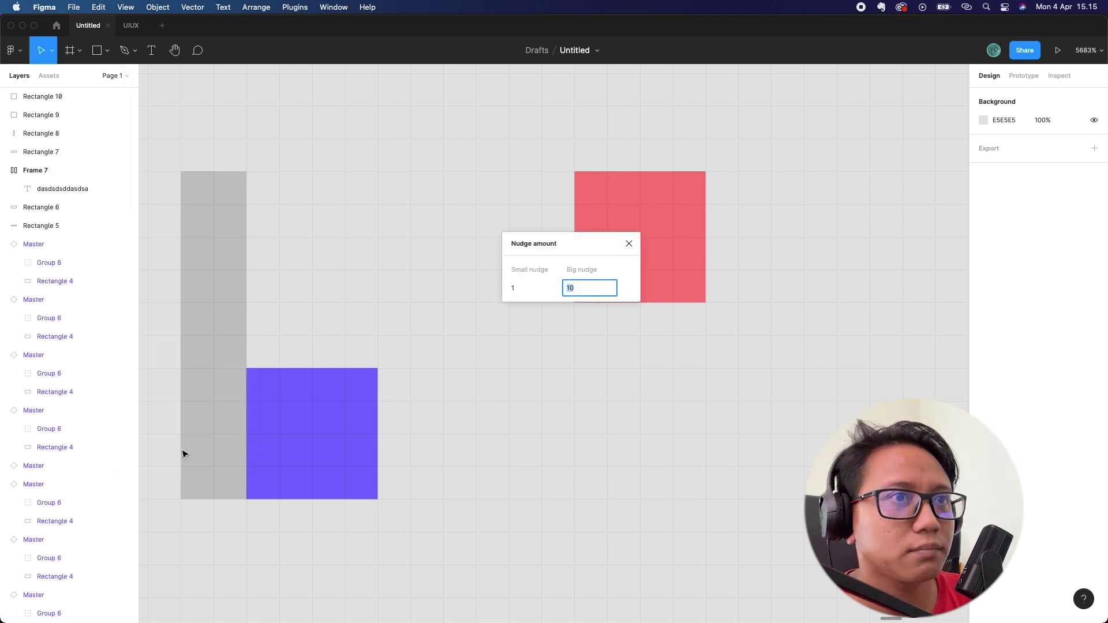
left_click_drag(585, 236, 503, 245)
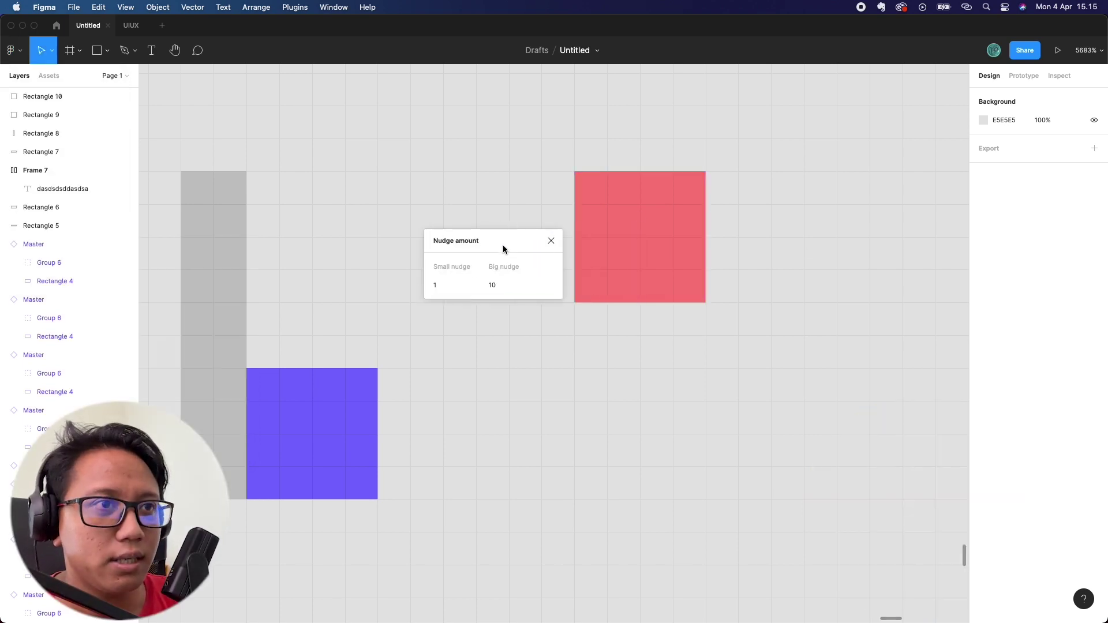
left_click(447, 285)
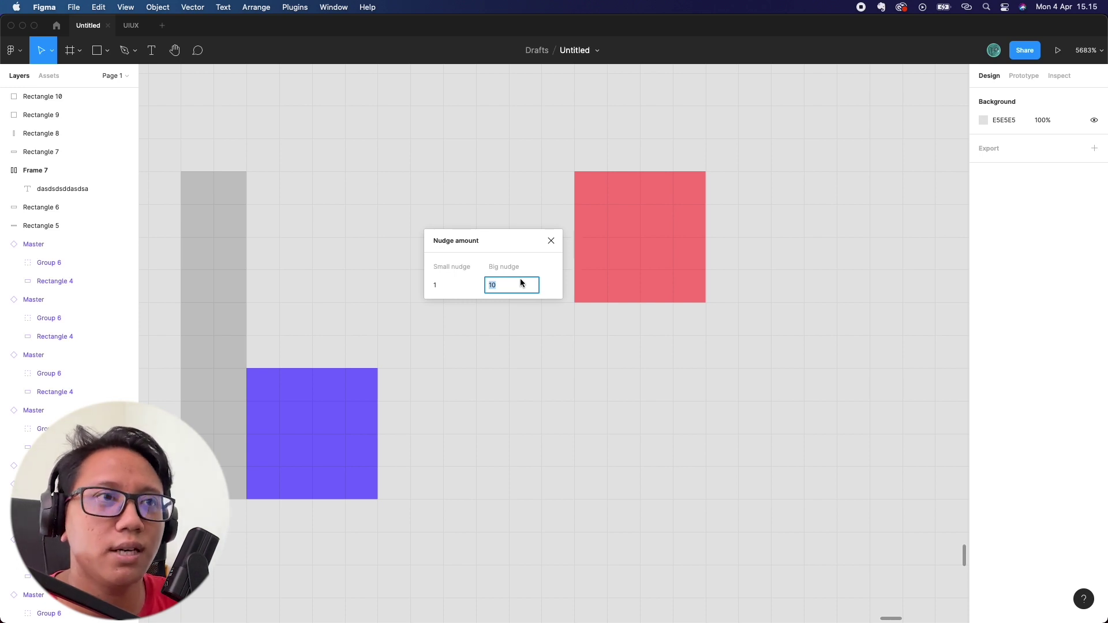
left_click(467, 285)
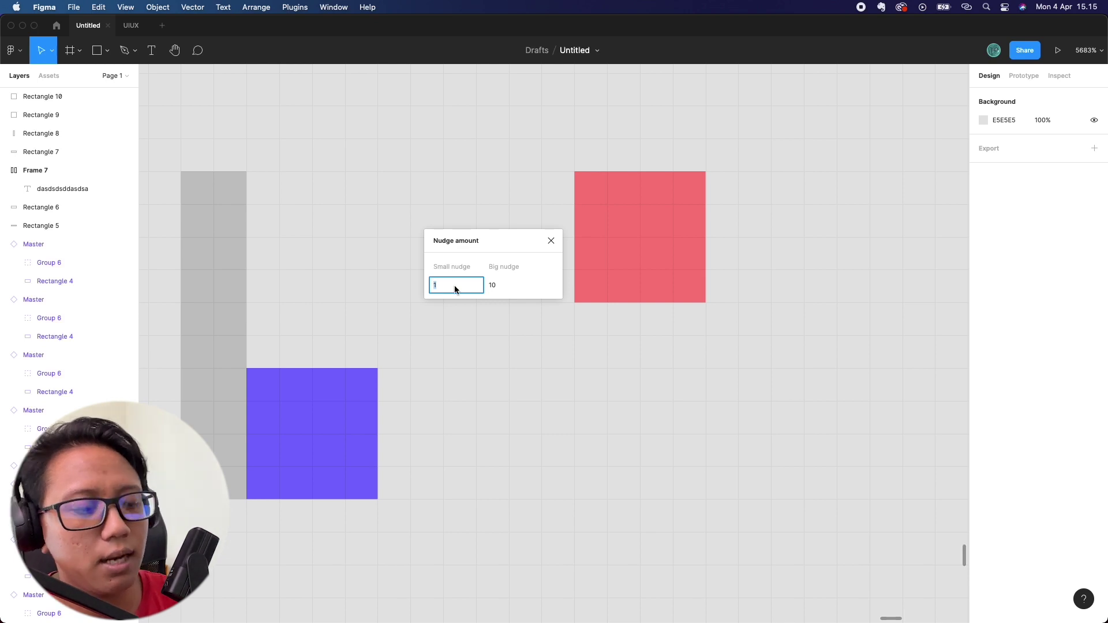
type("2")
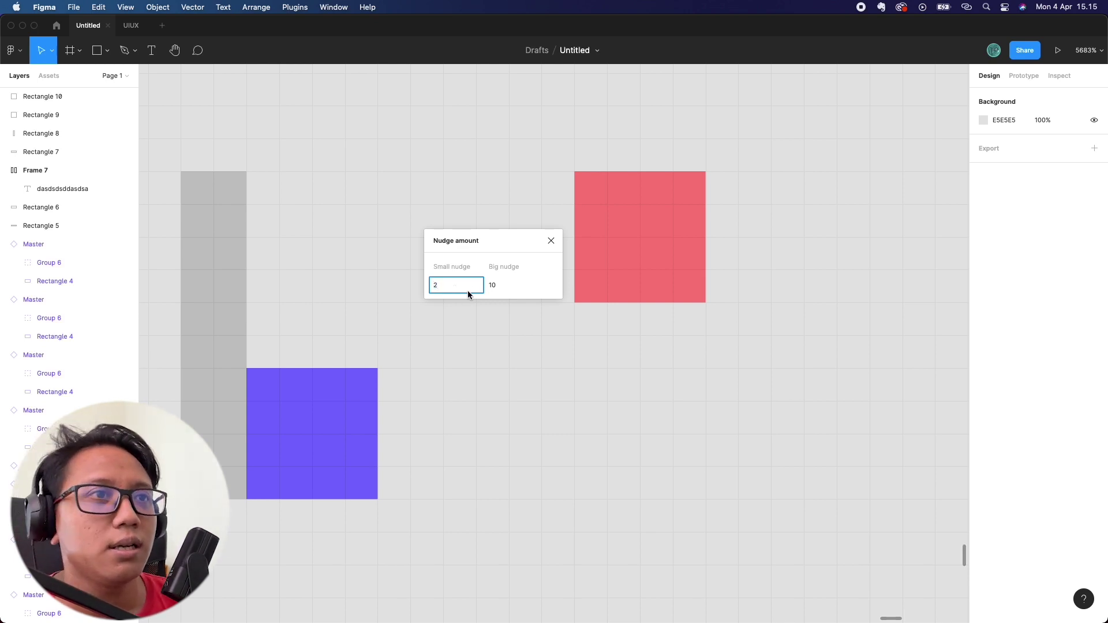
left_click(504, 285)
type("8")
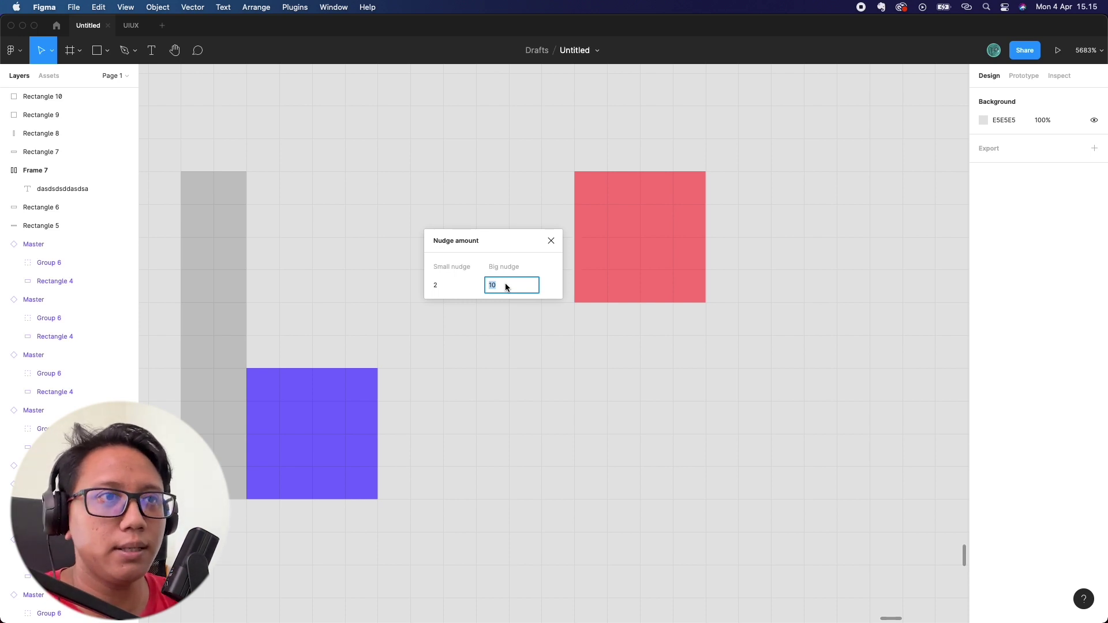
left_click(551, 241)
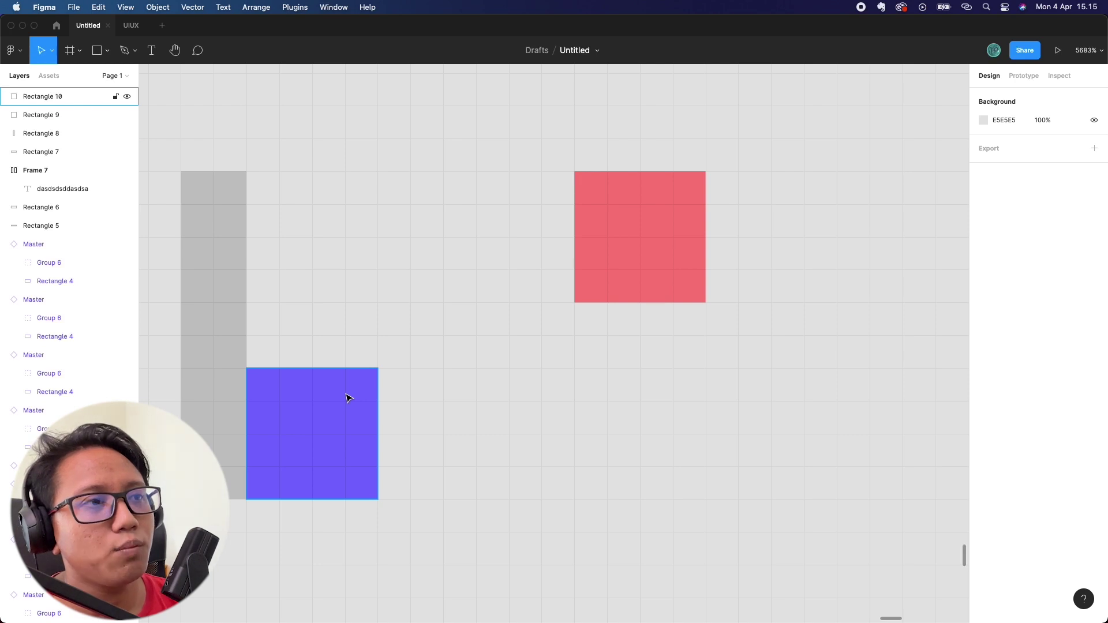
Step: Nudge the blue square back against the grey bar, then move it 8 units right to X 8169
left_click(348, 398)
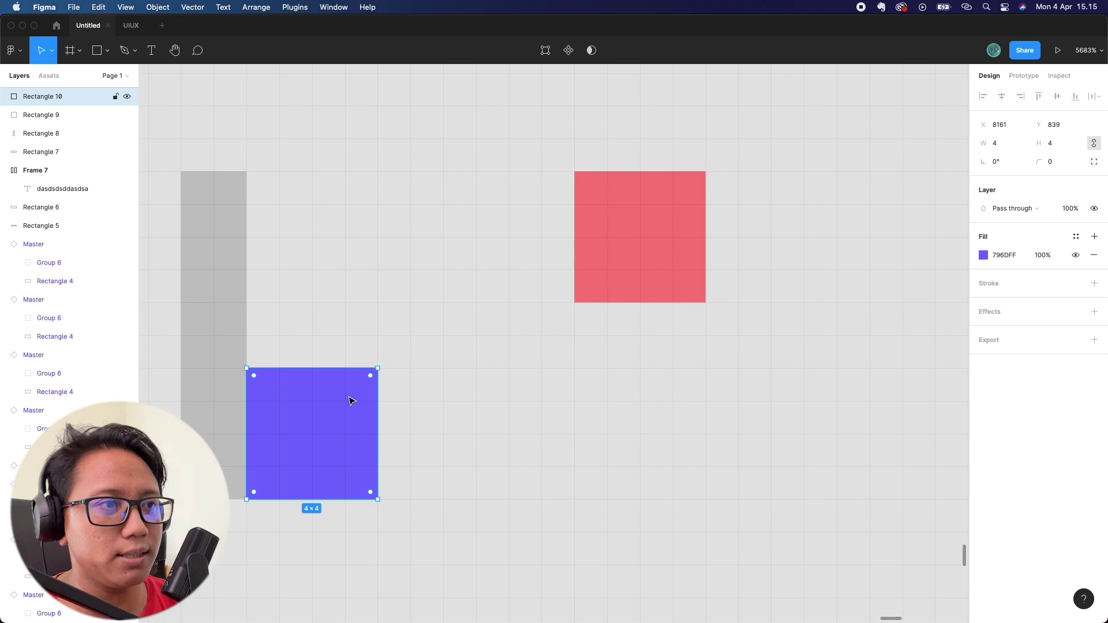
key("Right")
key("Right")
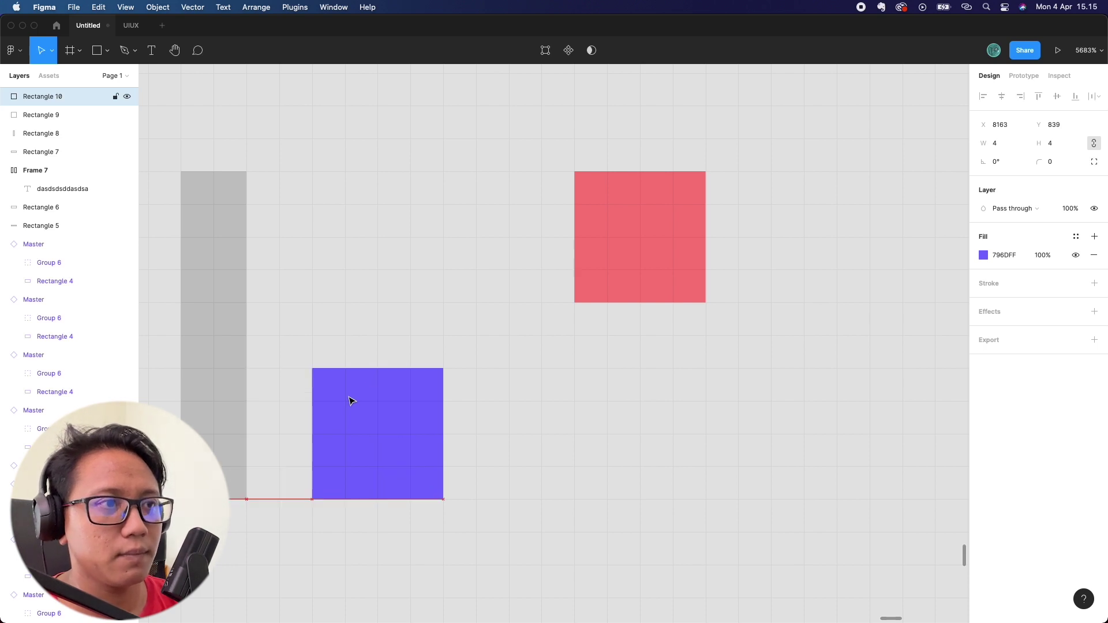
key("alt")
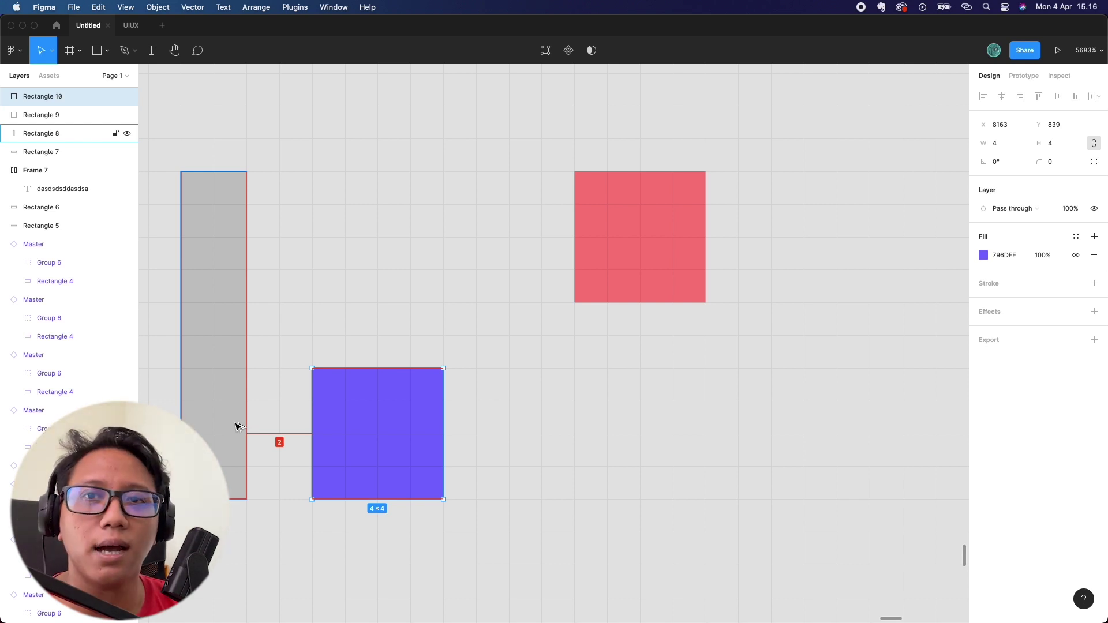
key("Left")
key("Left")
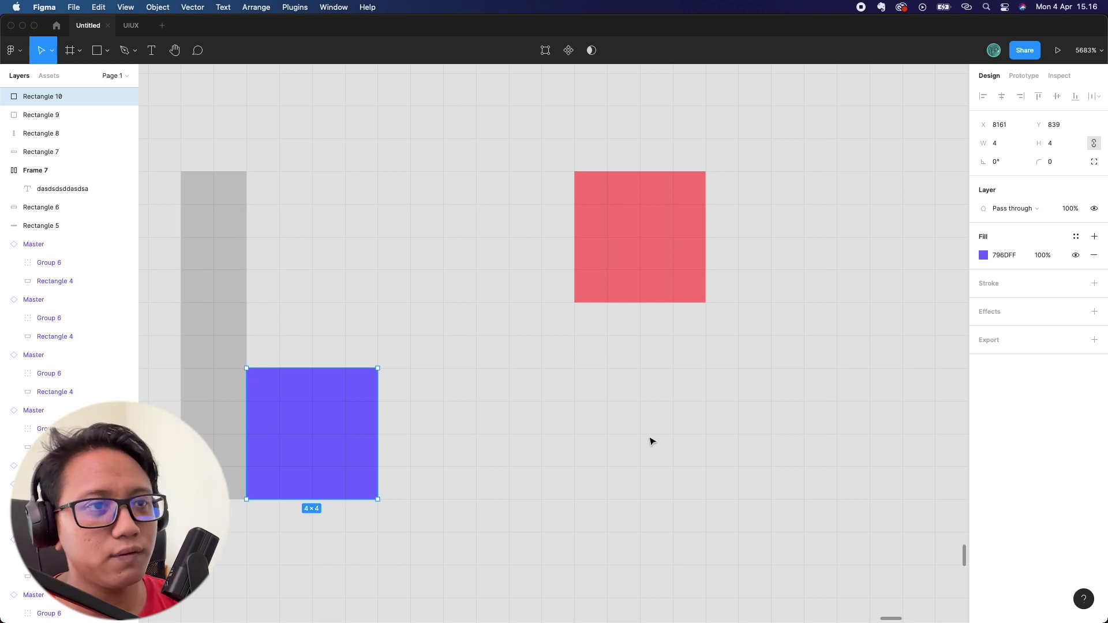
key("shift+Right")
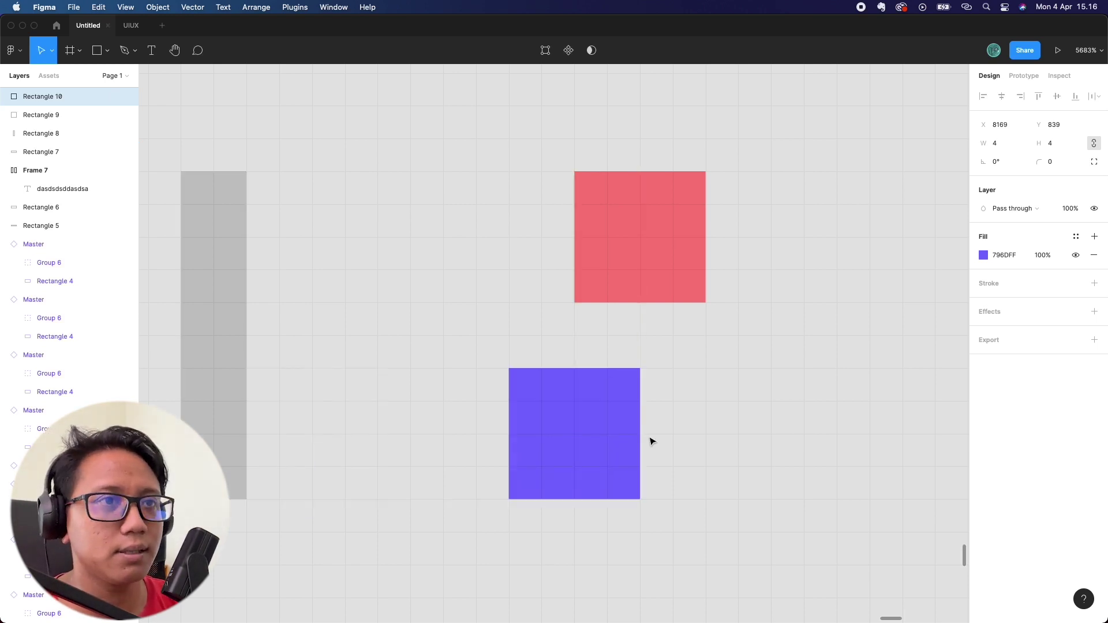